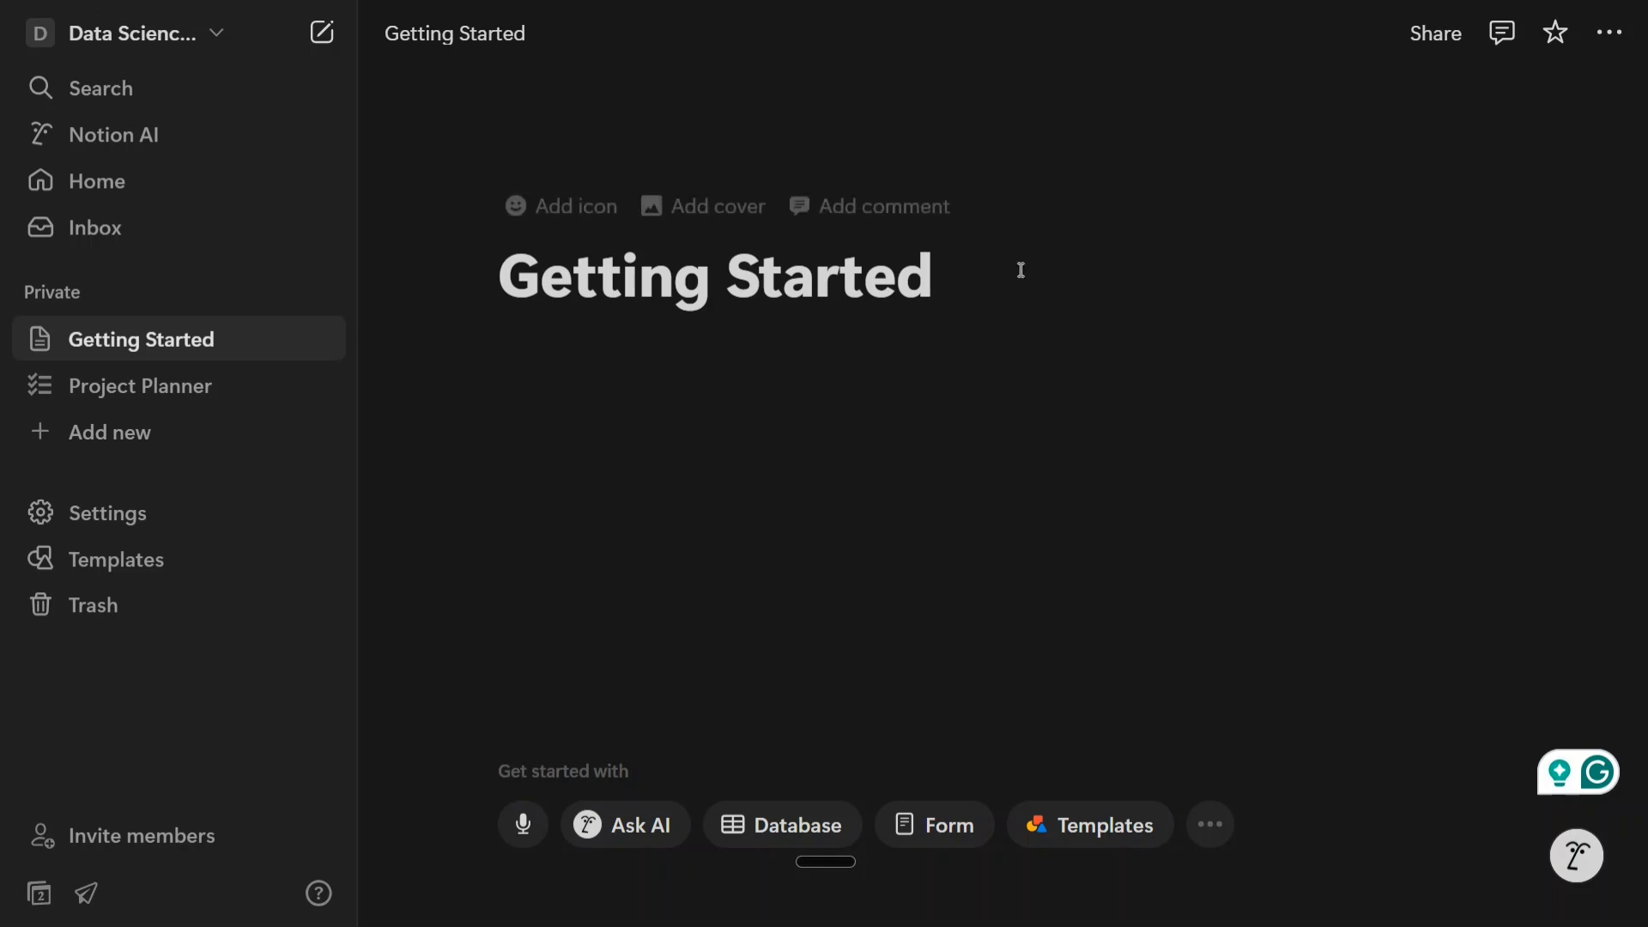
# Add an empty body line under the Getting Started title, then switch to Claude Desktop.
pyautogui.press('Return')
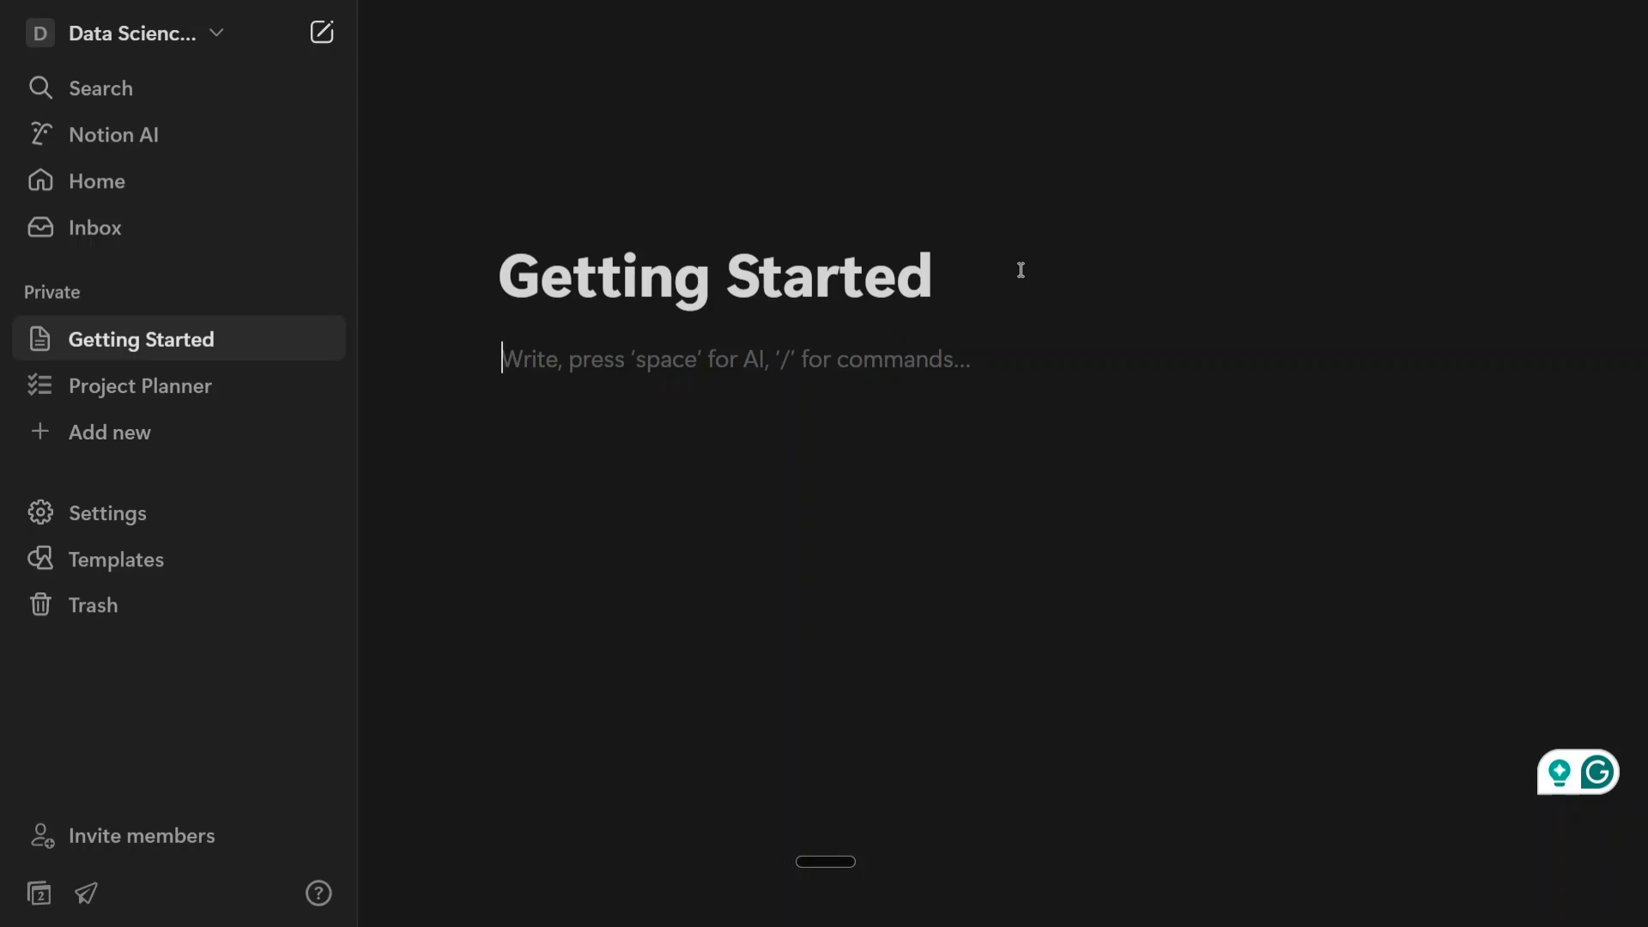
pyautogui.hotkey('alt', 'Tab')
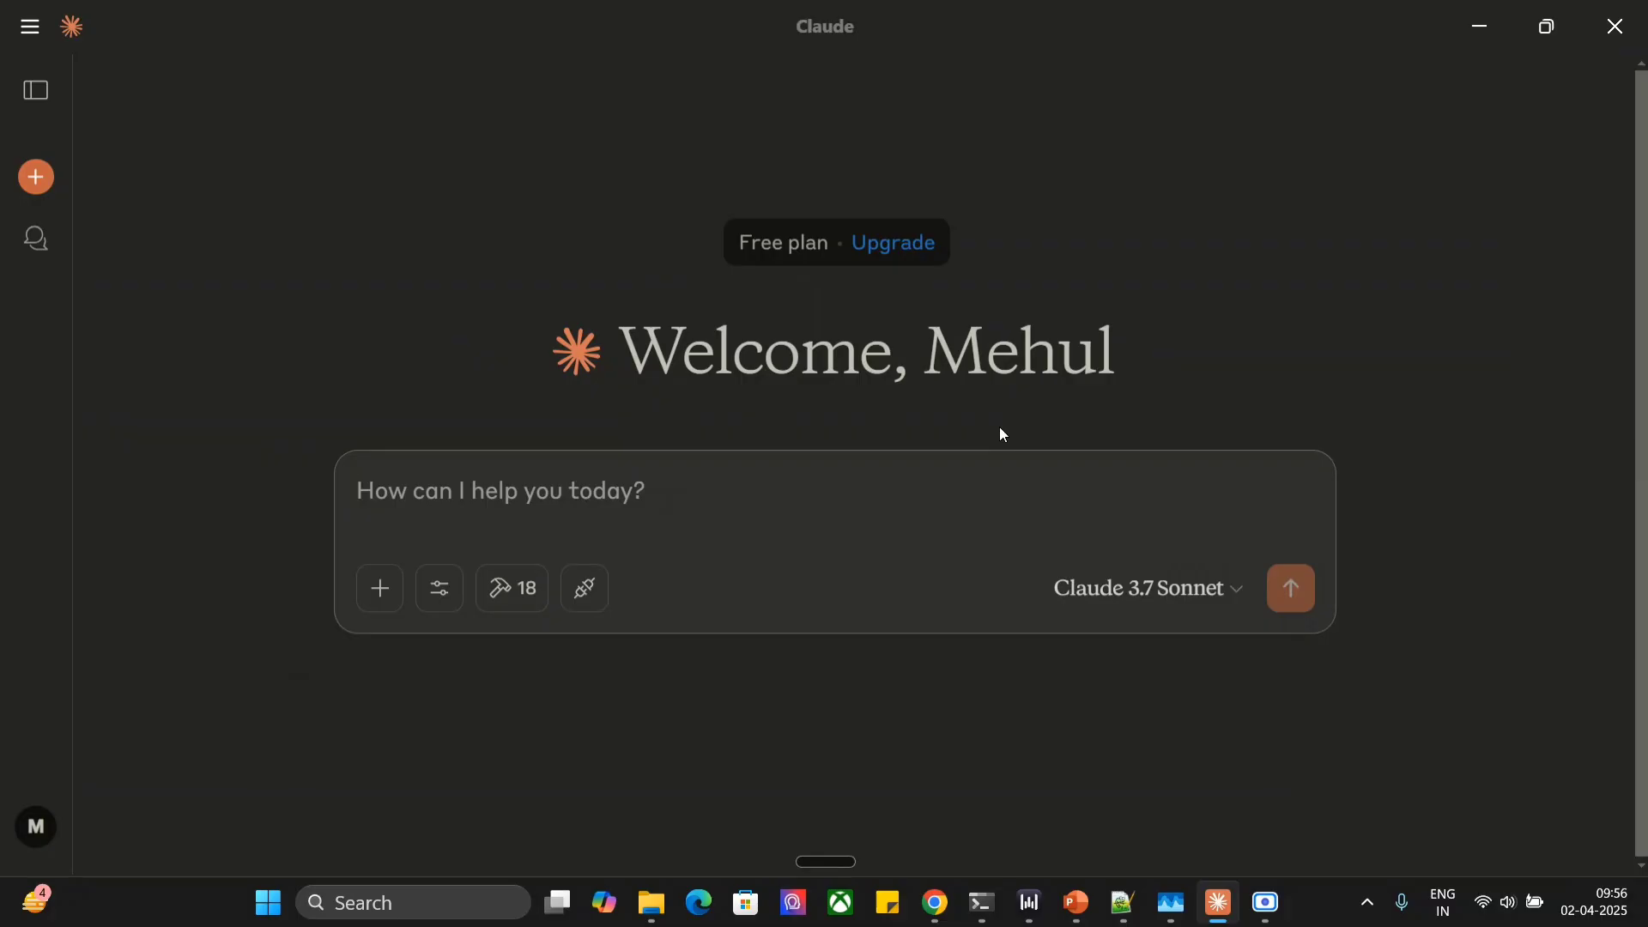
pyautogui.click(513, 591)
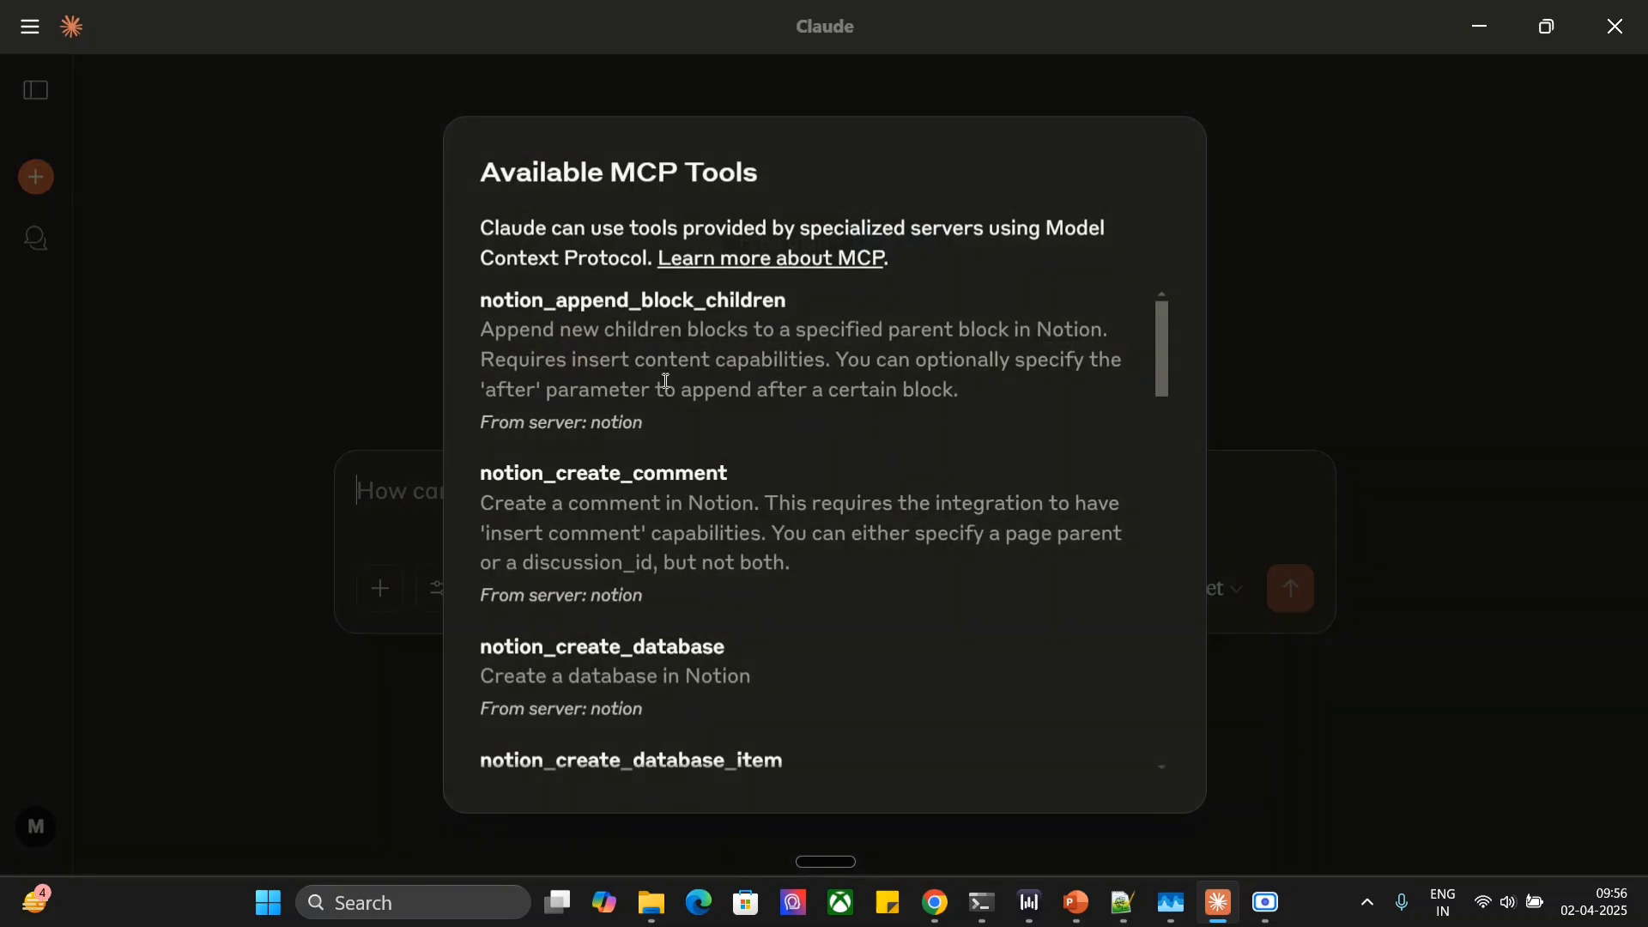
pyautogui.scroll(-10, 635, 468)
pyautogui.scroll(-5, 628, 470)
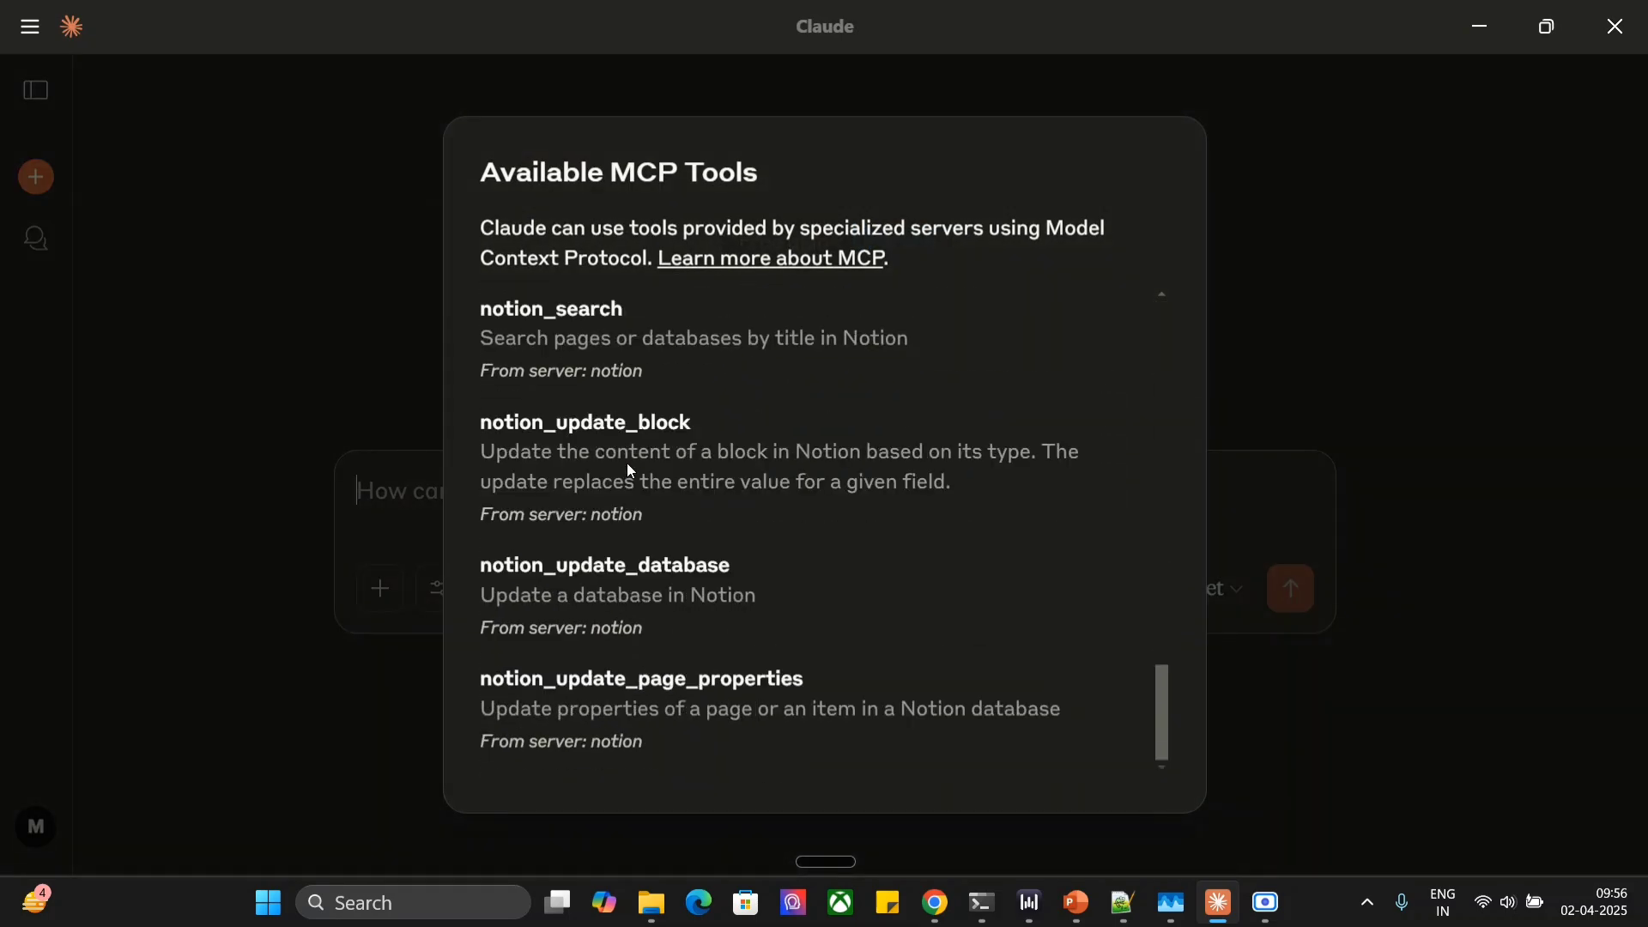
pyautogui.click(396, 491)
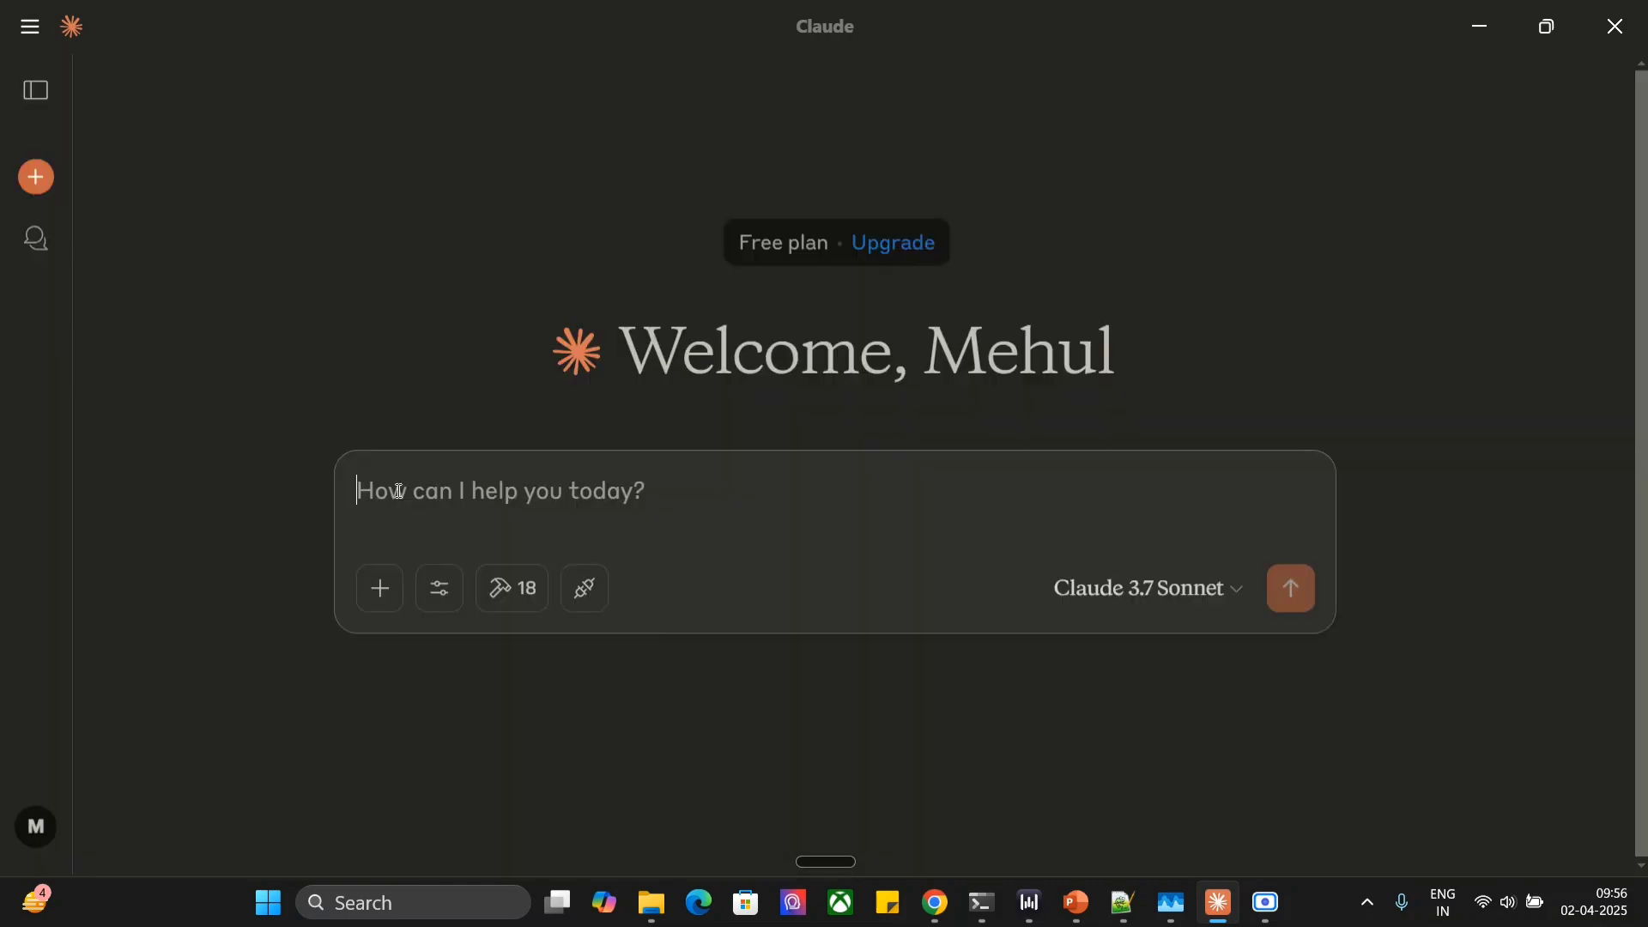
# Dictate a request for a short Notion page explaining ChatGPT, correct 'Chart' to 'Chat', and send it.
pyautogui.press('ctrl+super')
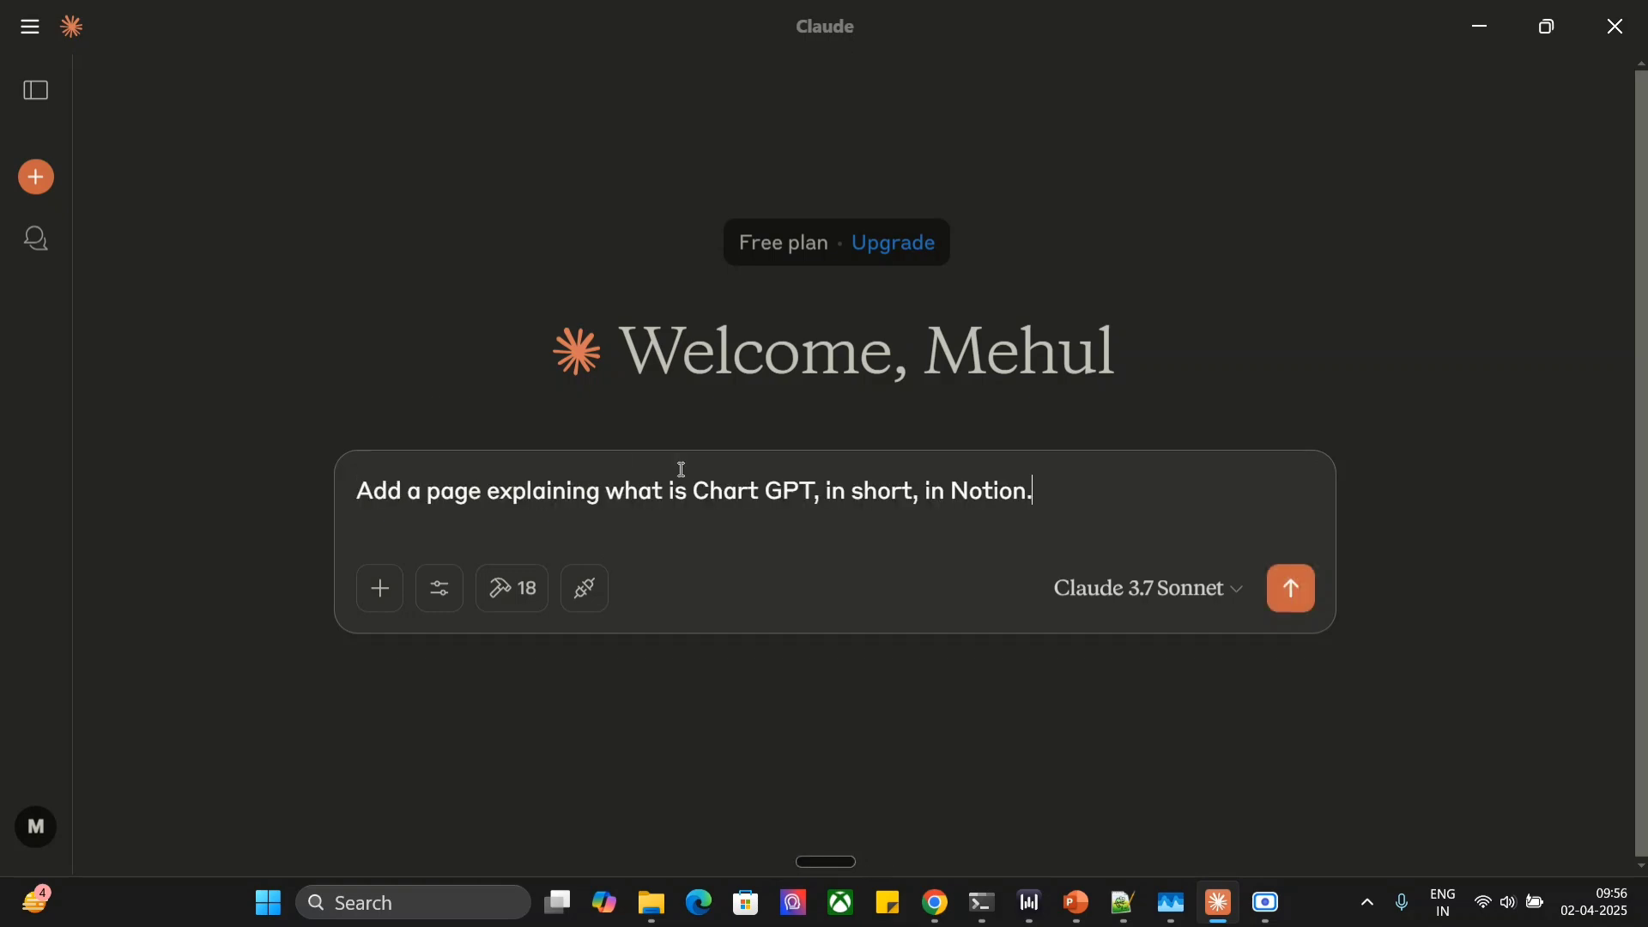
pyautogui.press('BackSpace')
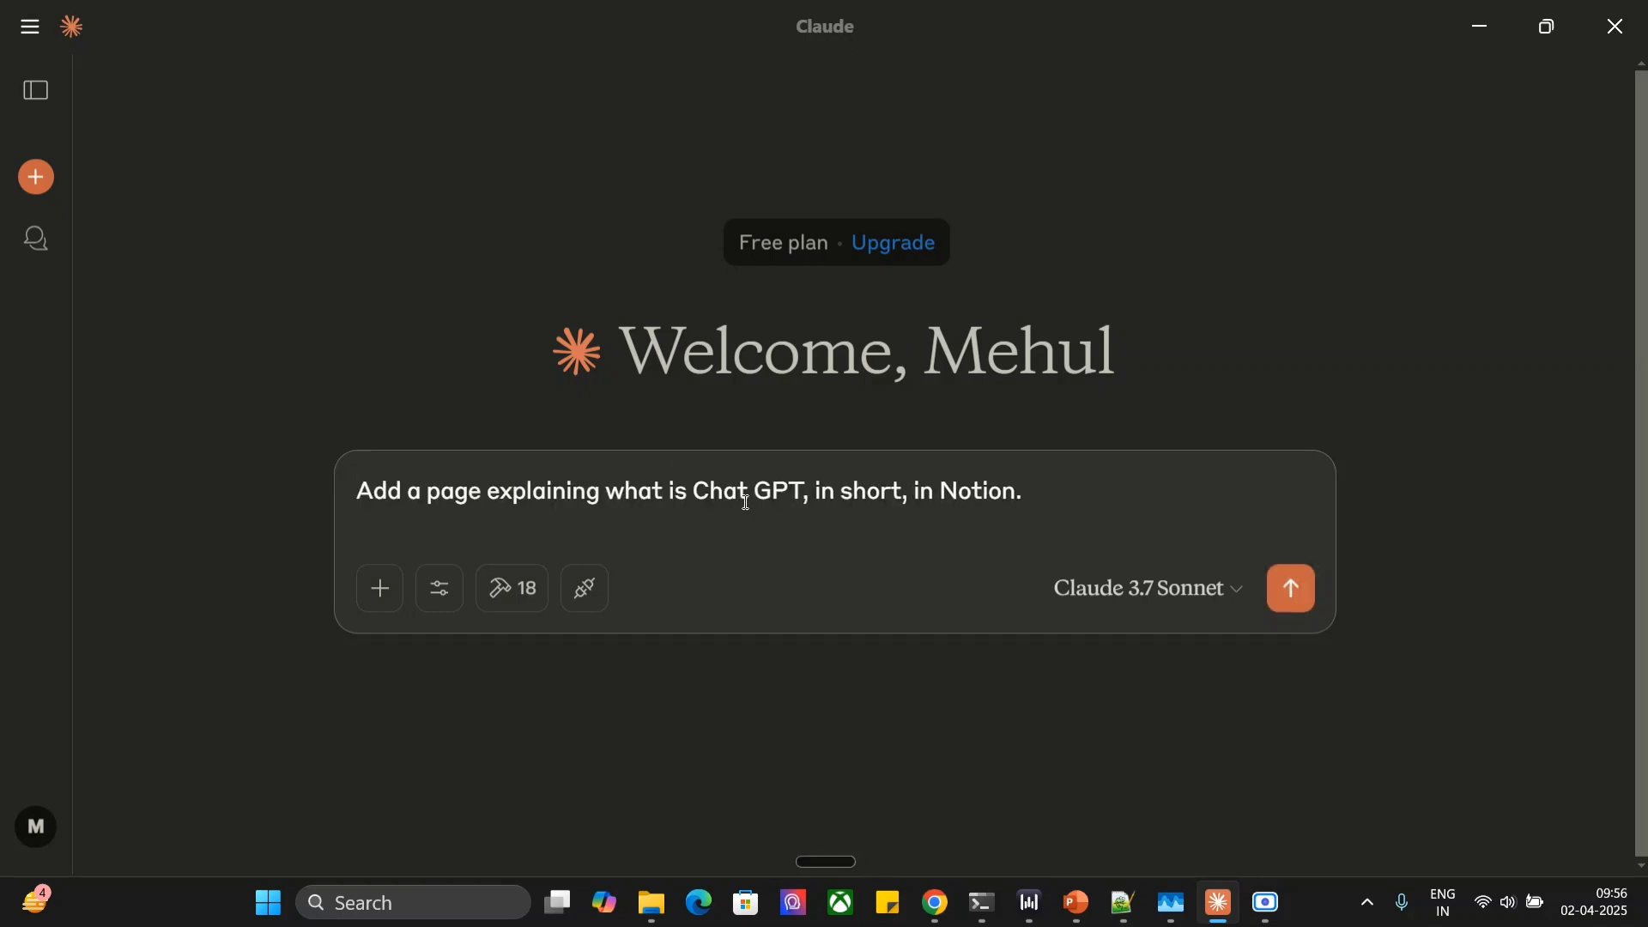
pyautogui.click(1295, 590)
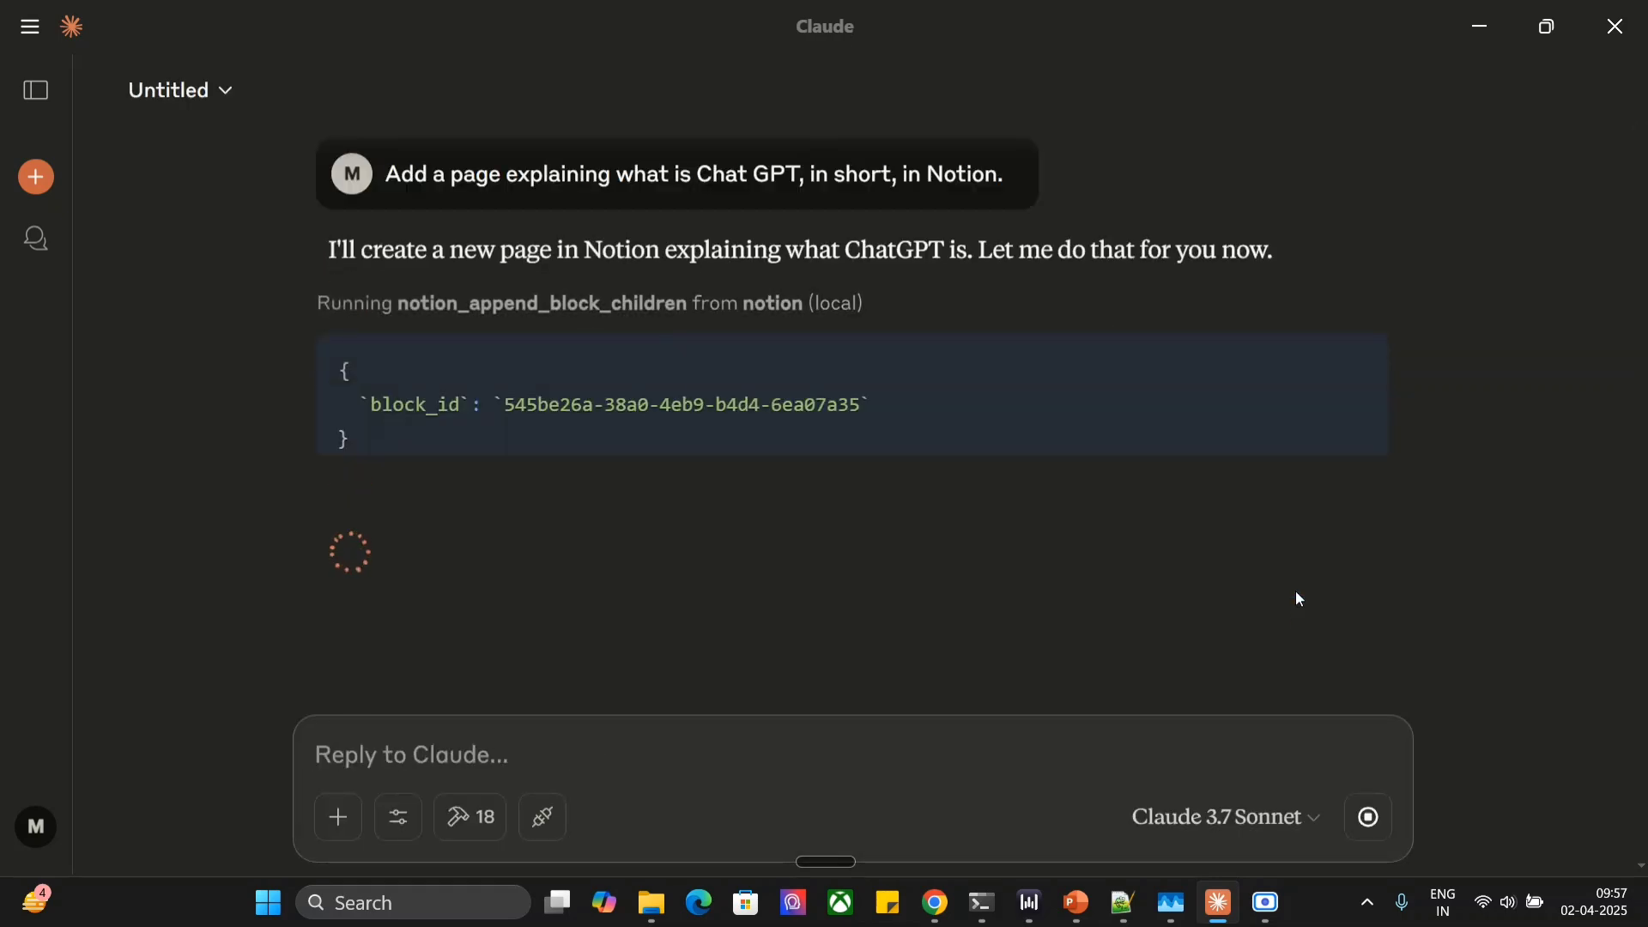
pyautogui.scroll(-1, 1438, 526)
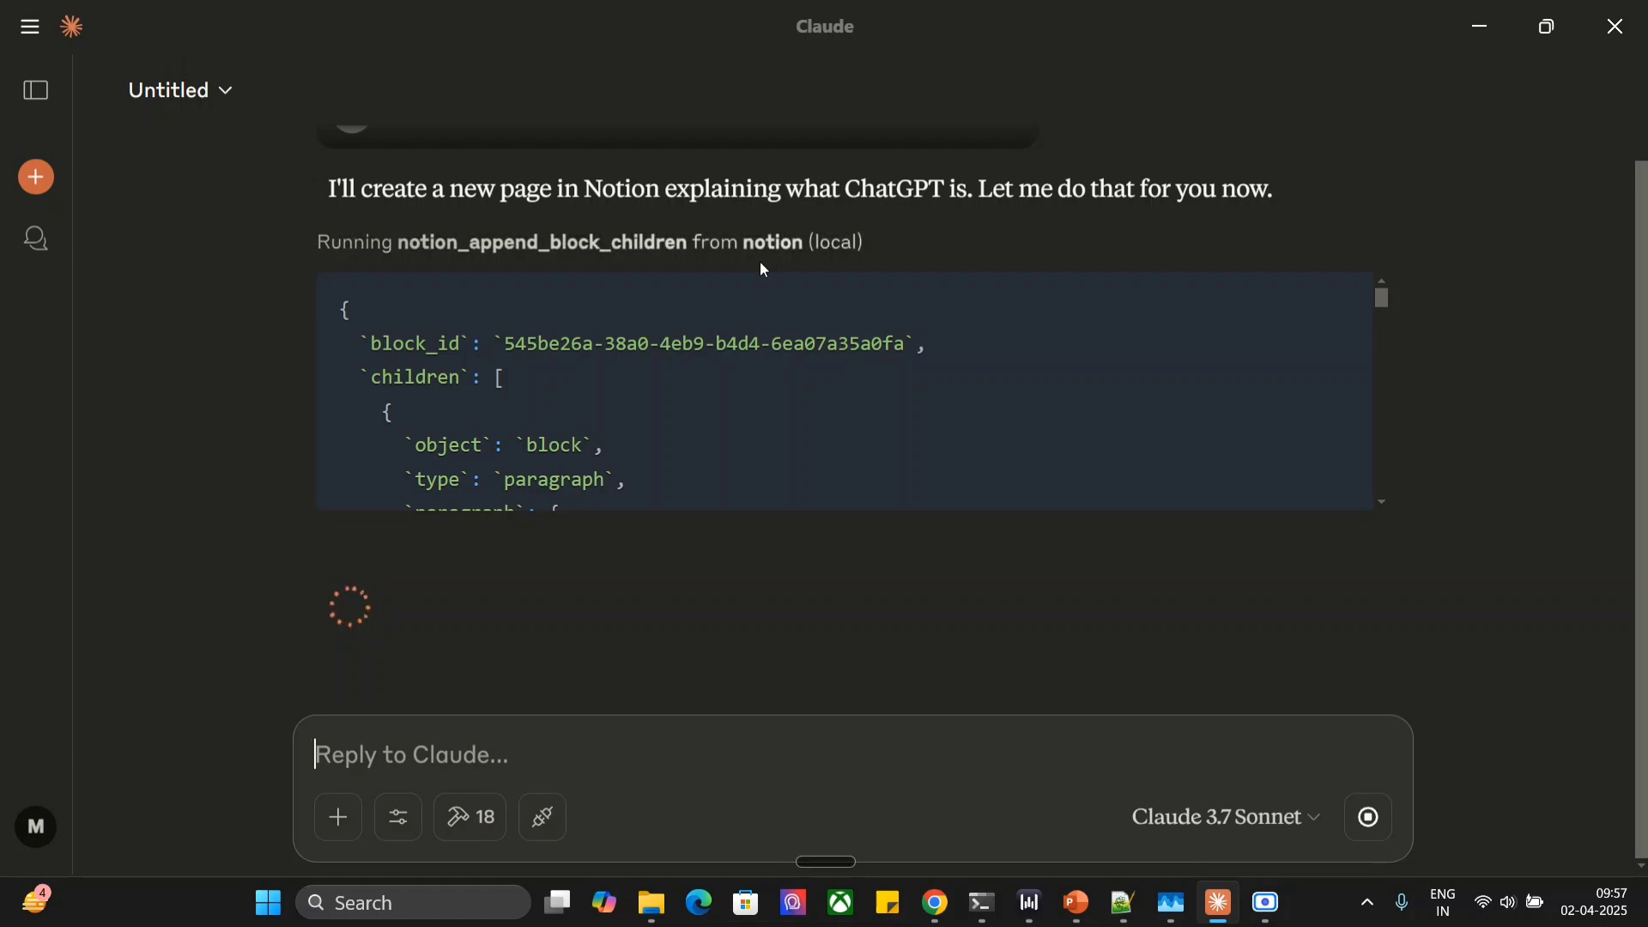
pyautogui.scroll(-10, 817, 394)
pyautogui.scroll(-5, 822, 402)
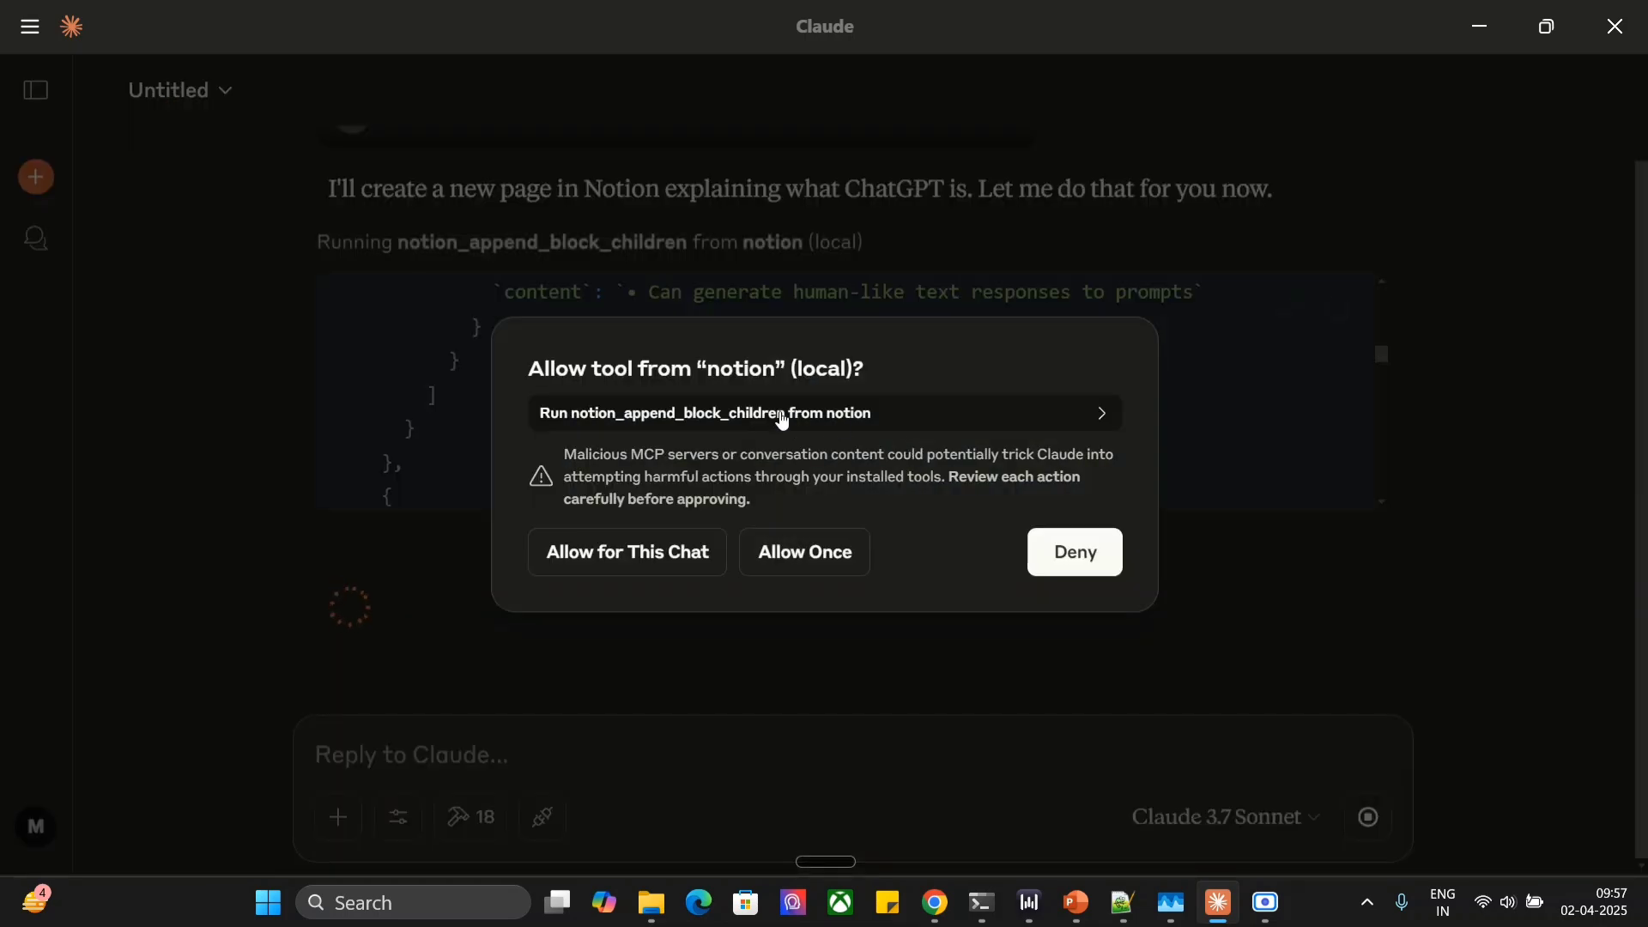
# Allow each Notion tool call (notion_search, notion_append_block_children) for this chat so Claude writes the content.
pyautogui.click(614, 559)
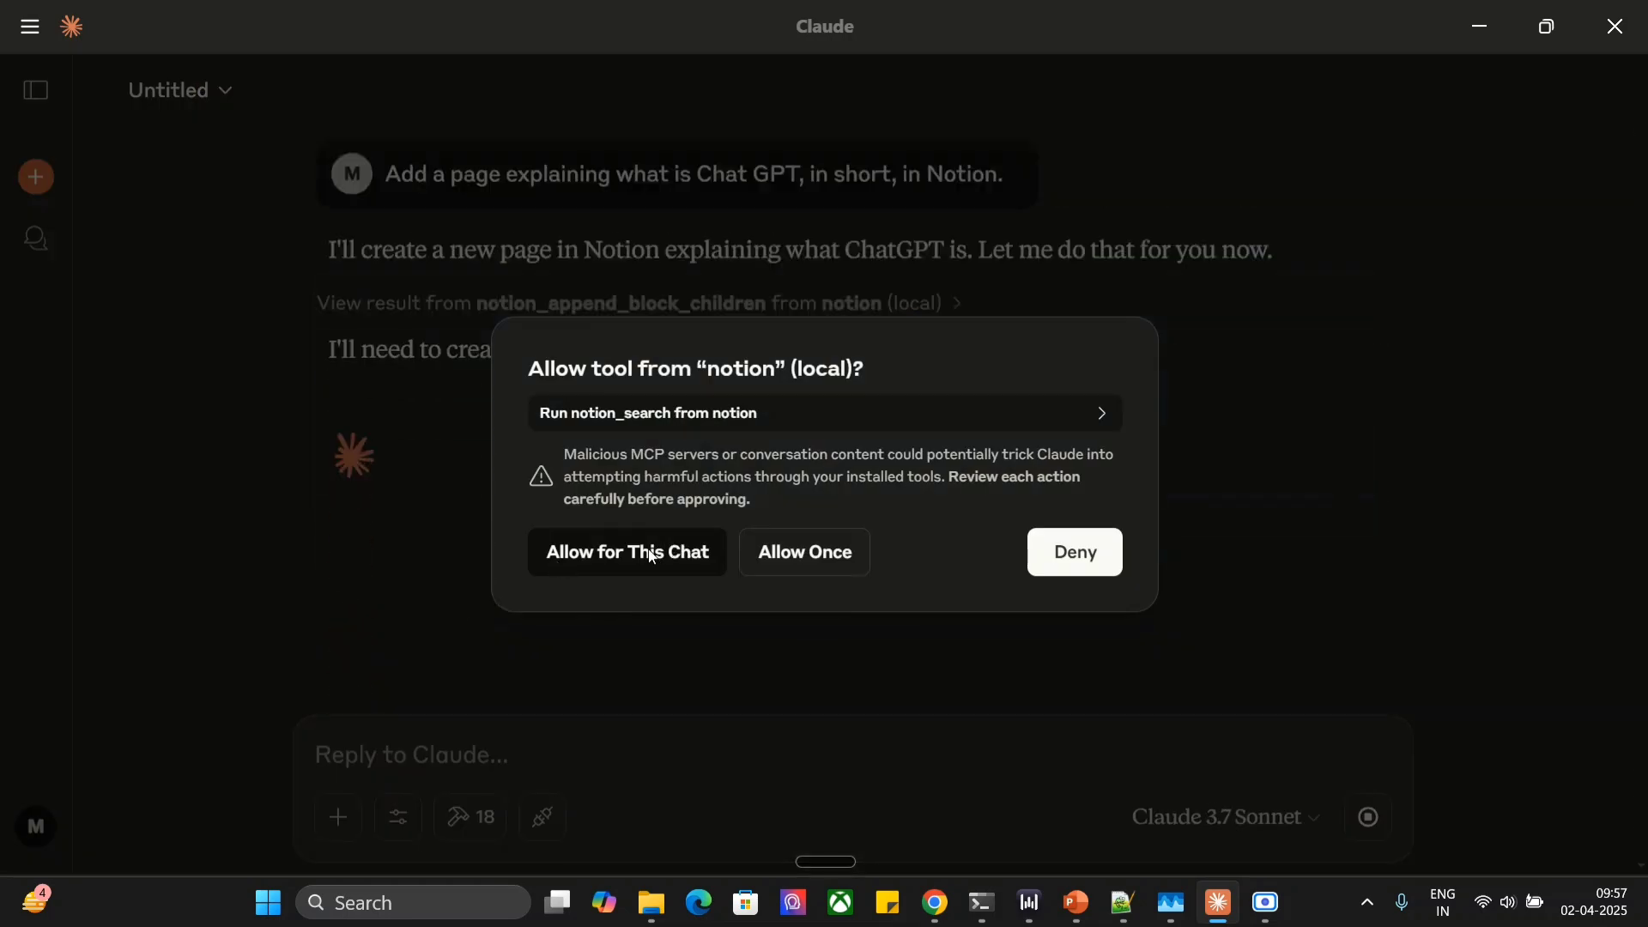
pyautogui.click(647, 548)
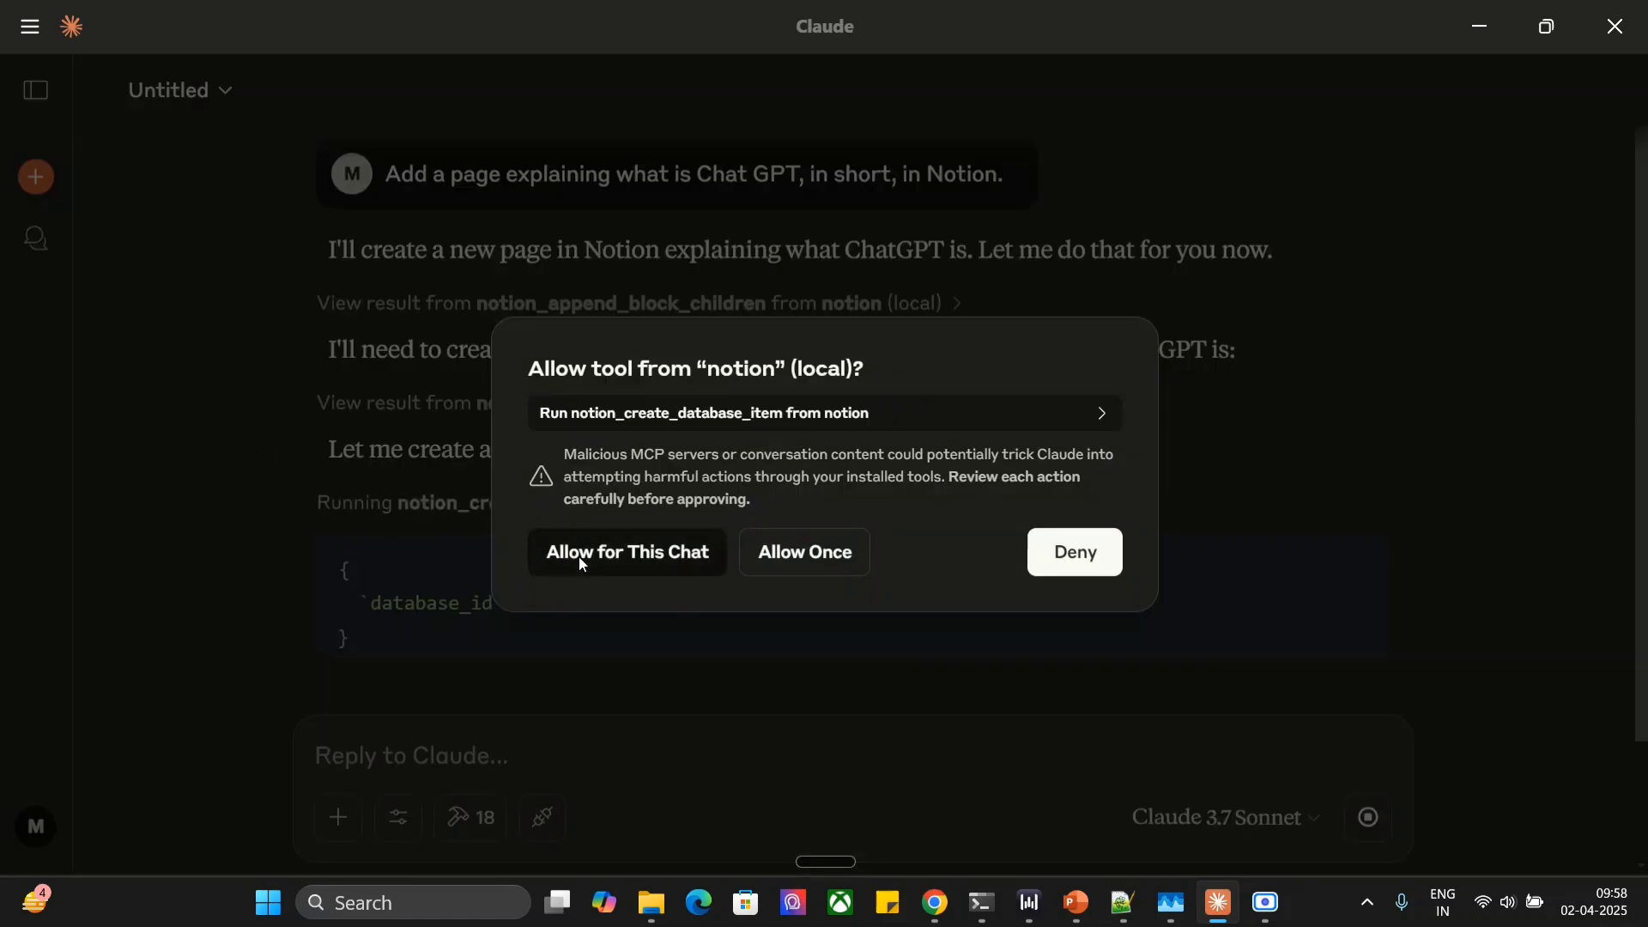
pyautogui.click(582, 562)
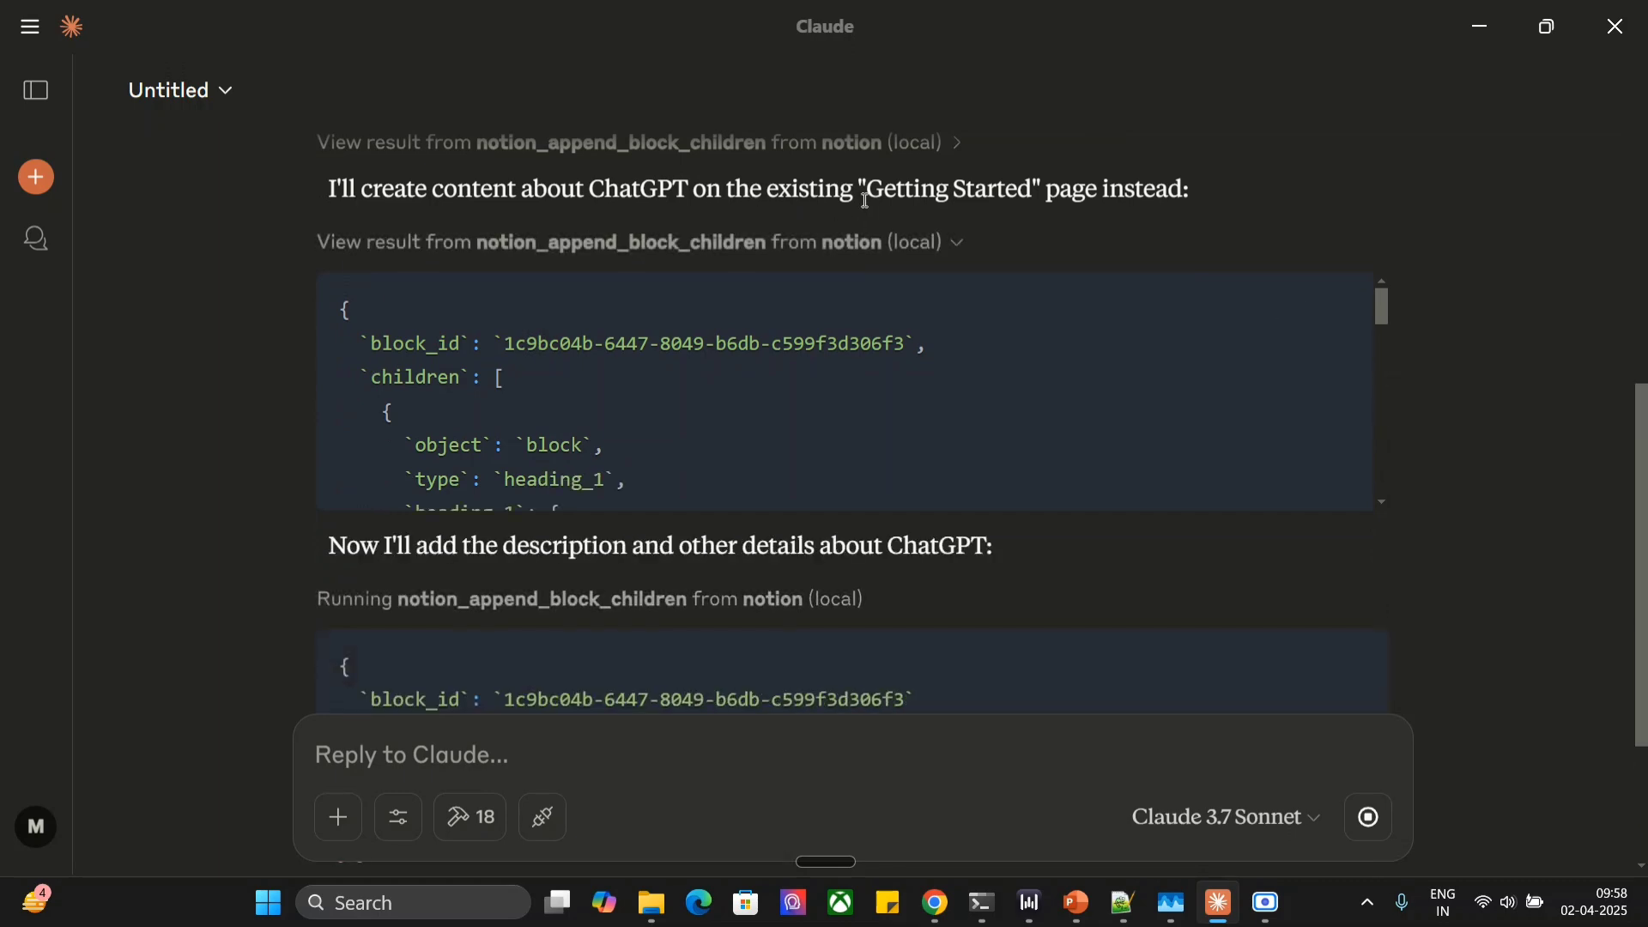
pyautogui.scroll(3, 866, 200)
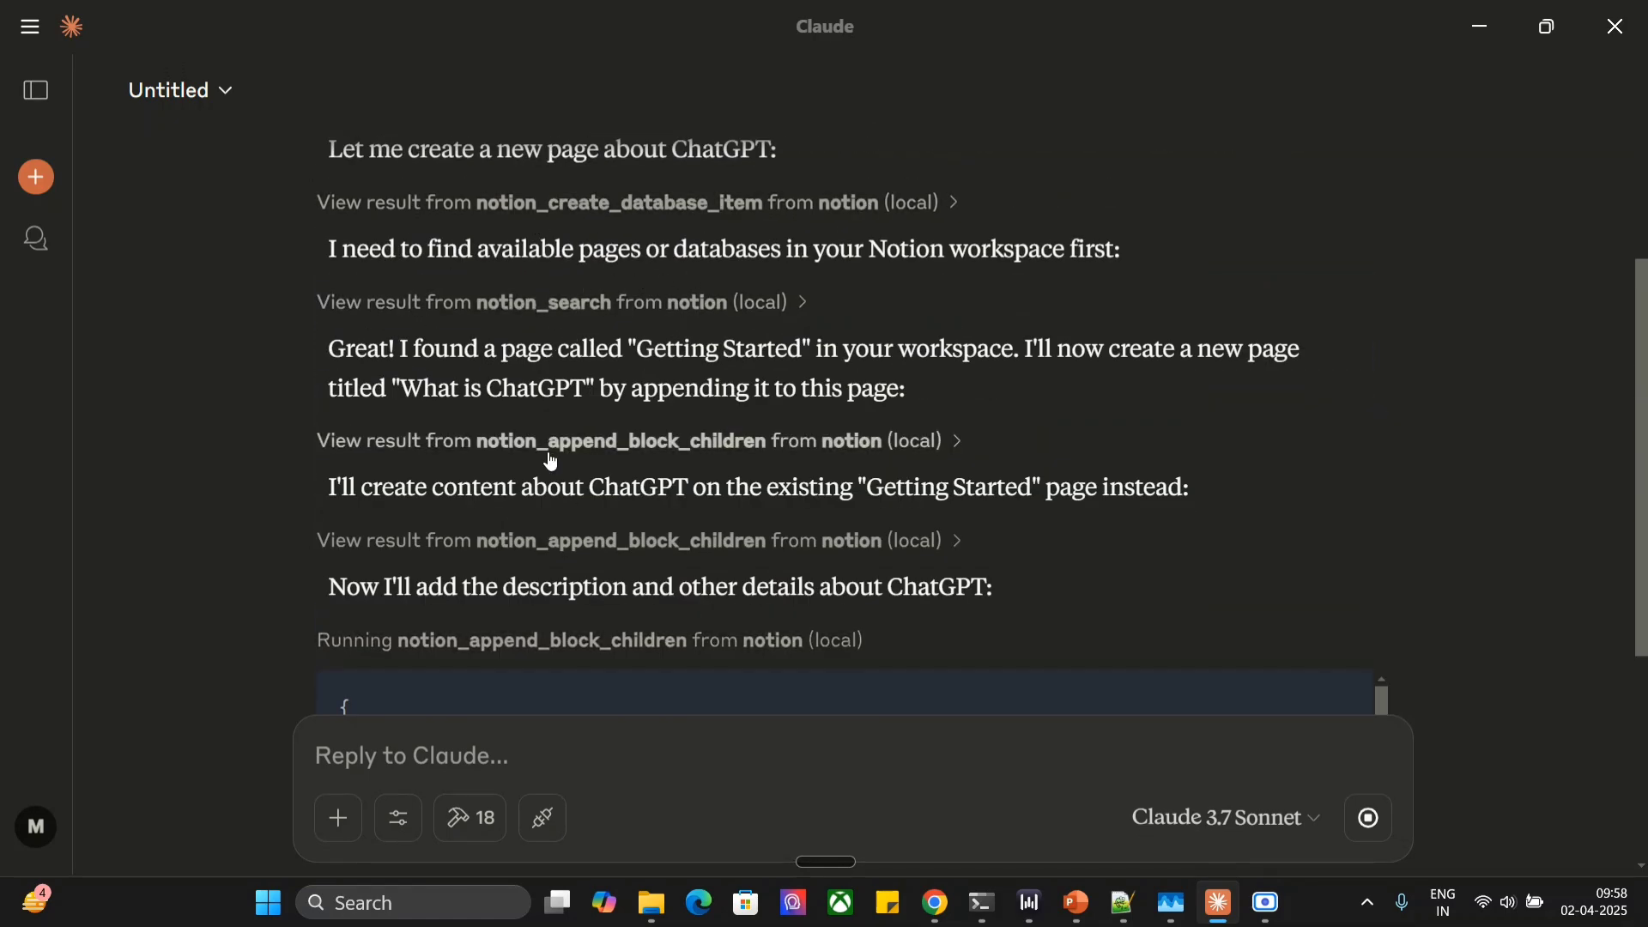
pyautogui.scroll(-2, 562, 450)
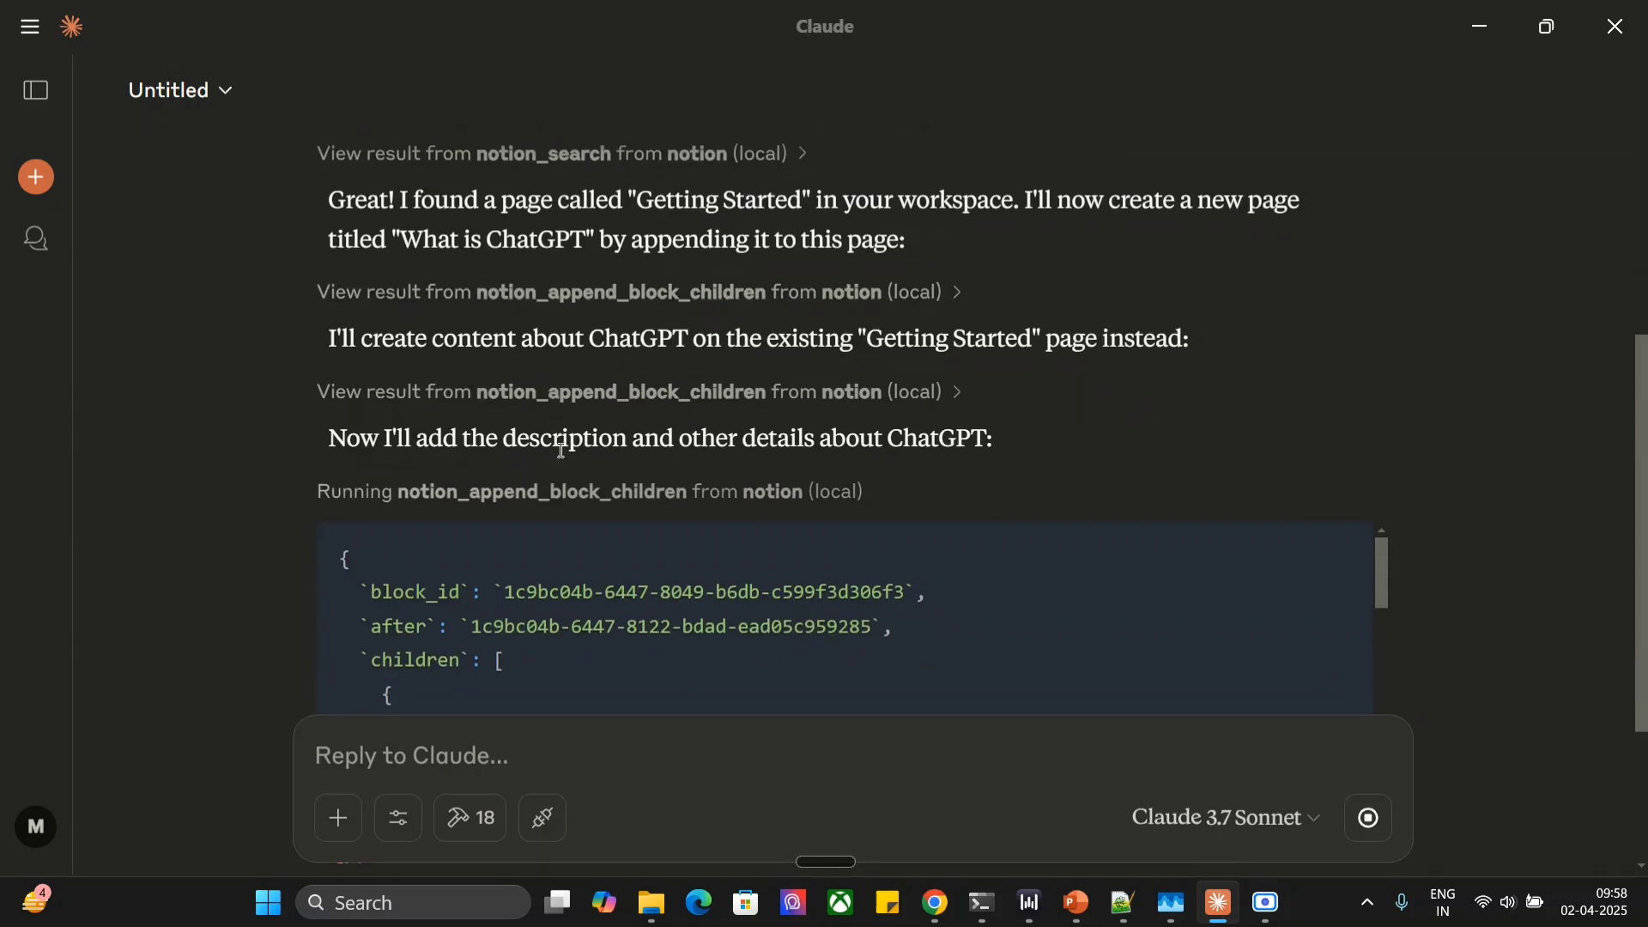
# Bring up Getting Started in Chrome and inspect the new 'What is ChatGPT?' heading and paragraph.
pyautogui.moveTo(939, 916)
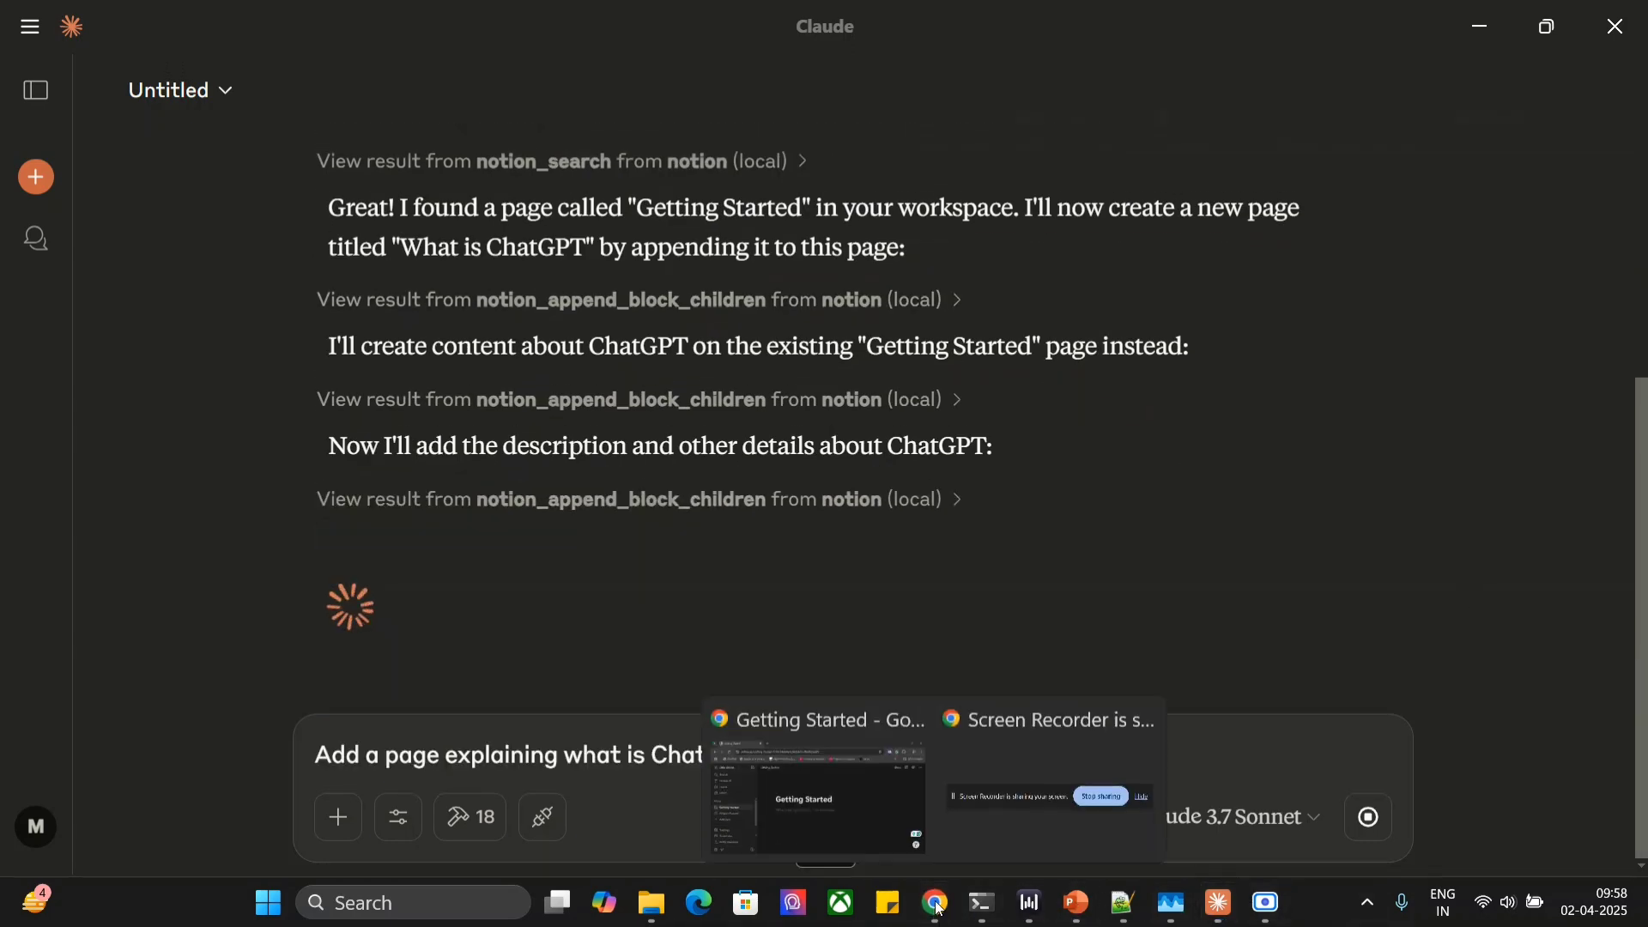
pyautogui.click(884, 798)
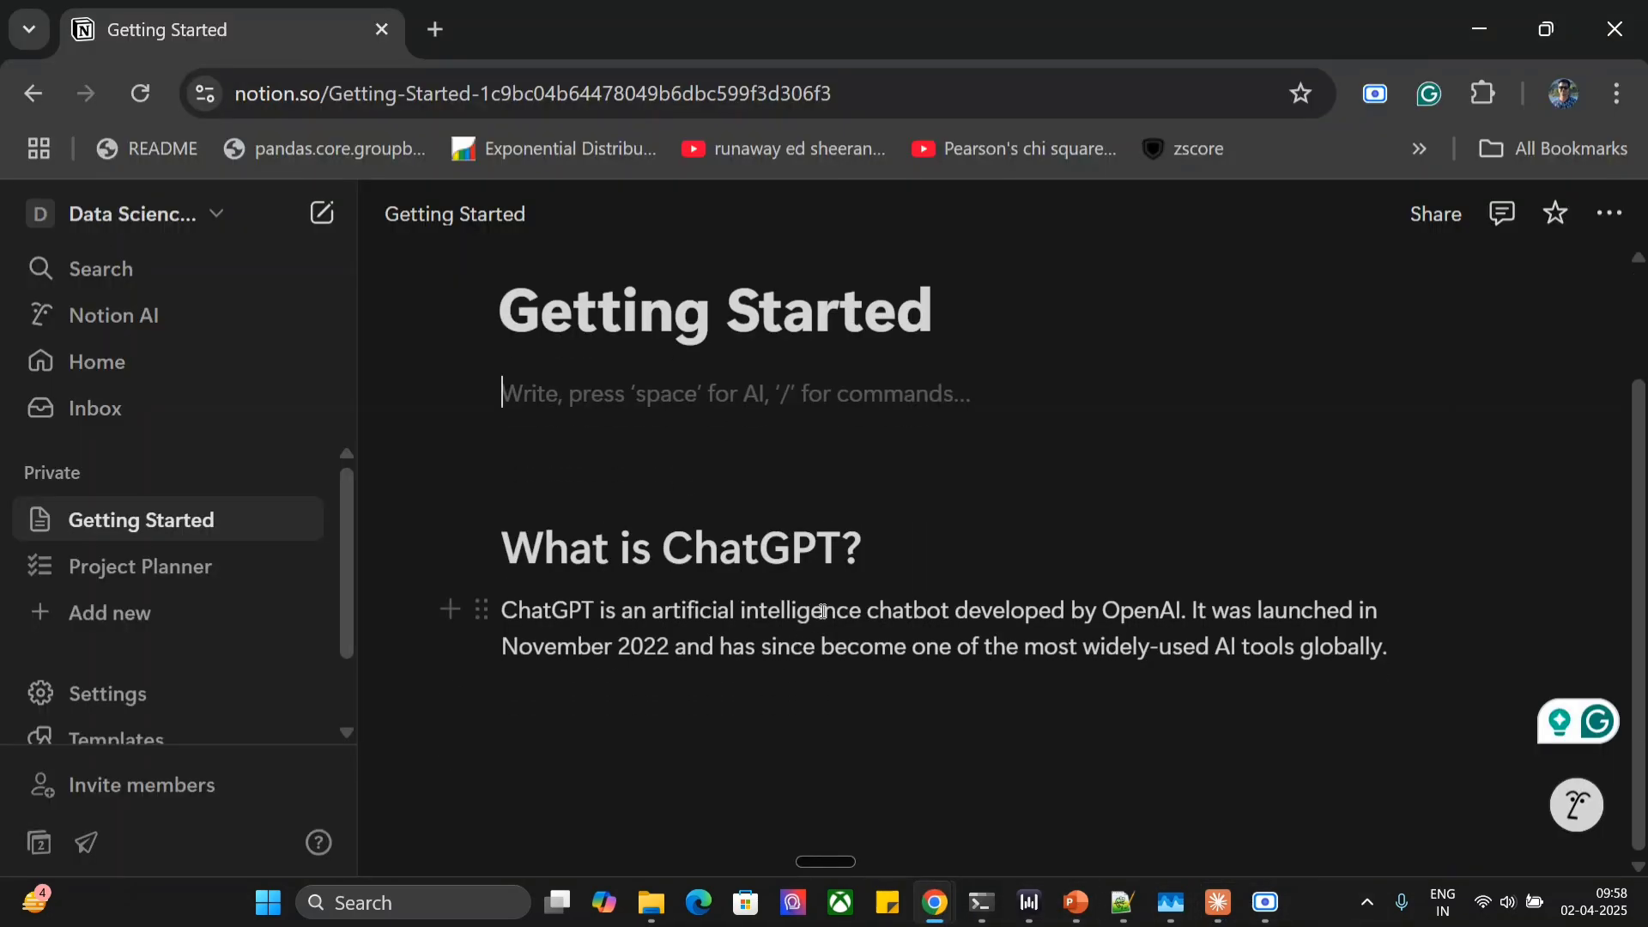
pyautogui.click(1401, 654)
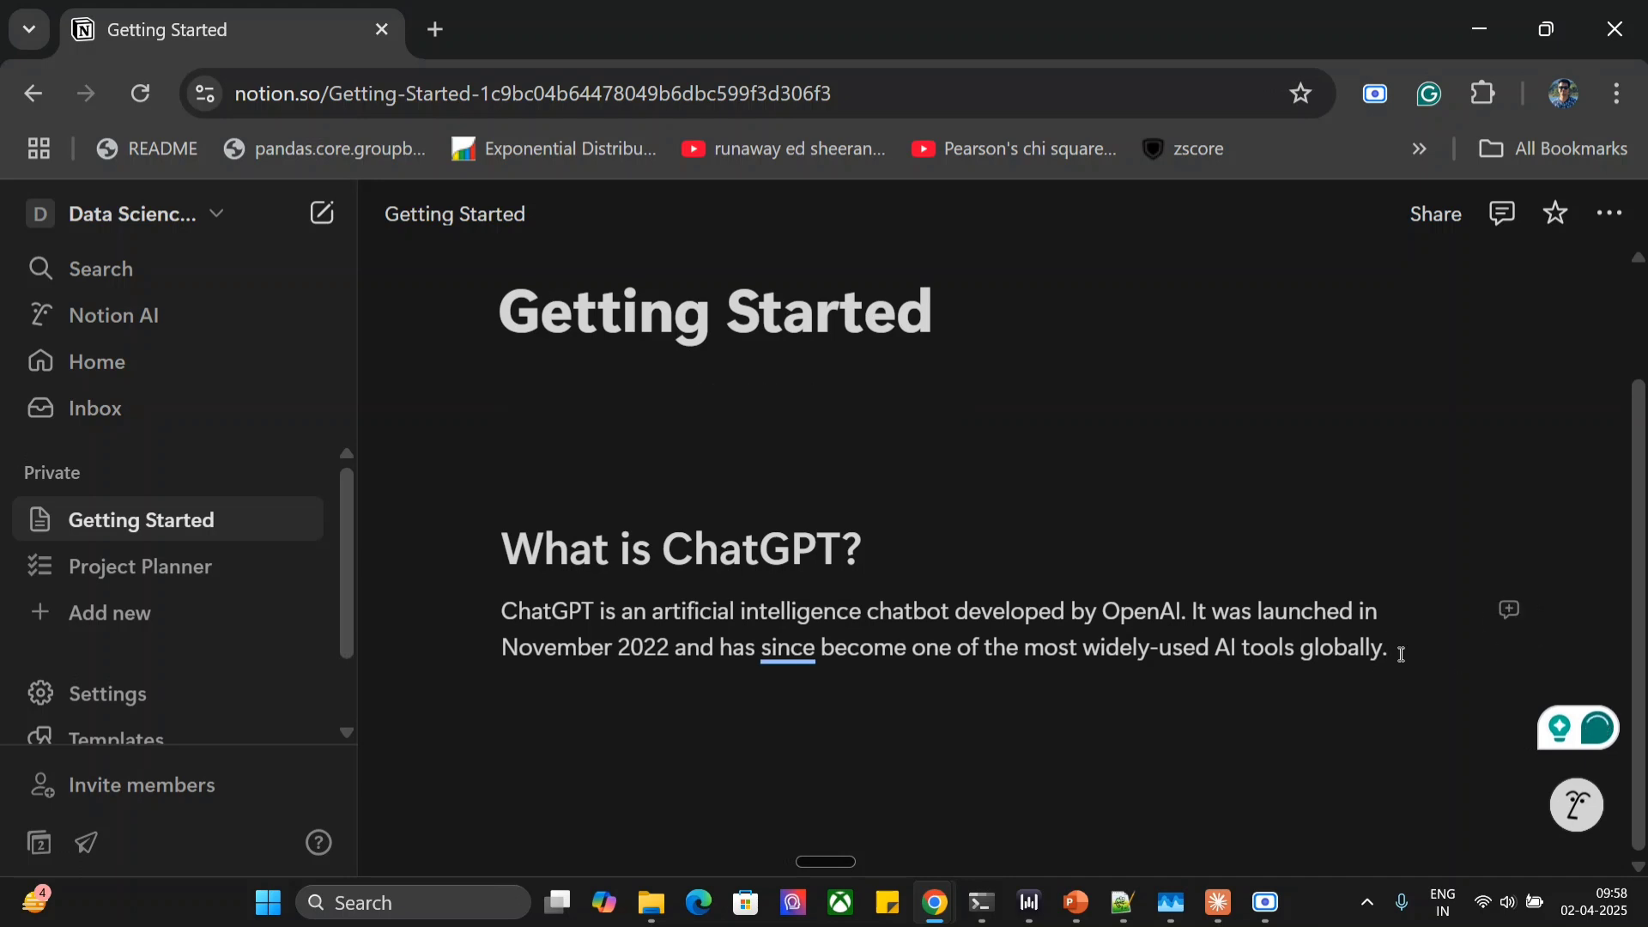
pyautogui.click(532, 536)
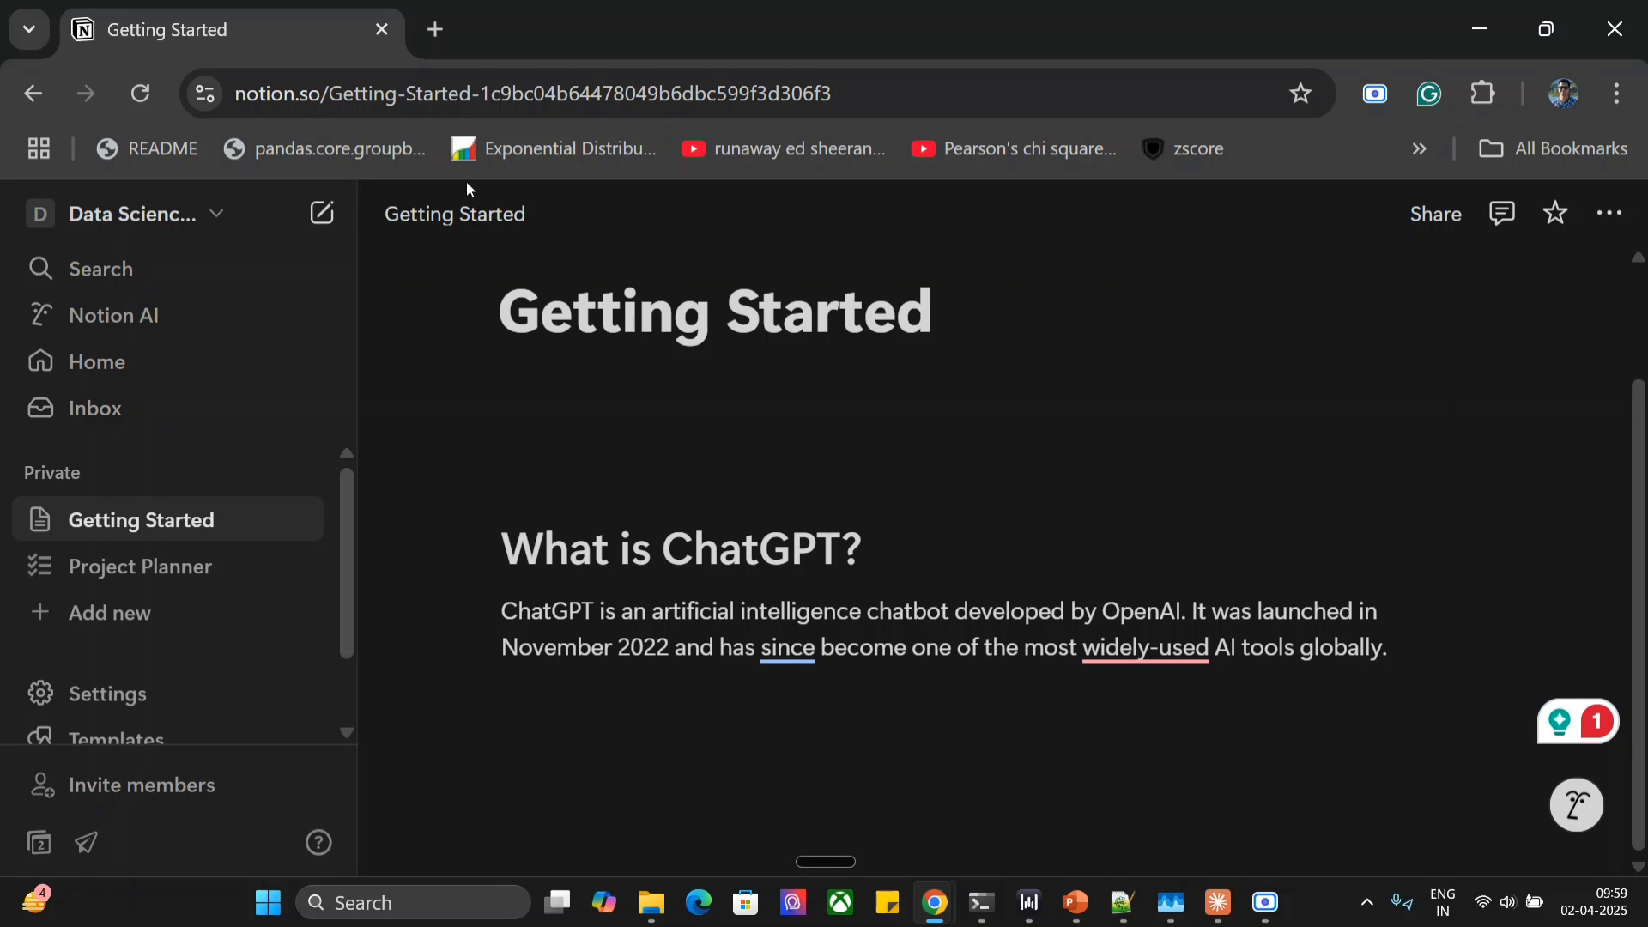
# Search Google for 'notion mcp' from the browser address bar.
pyautogui.click(468, 93)
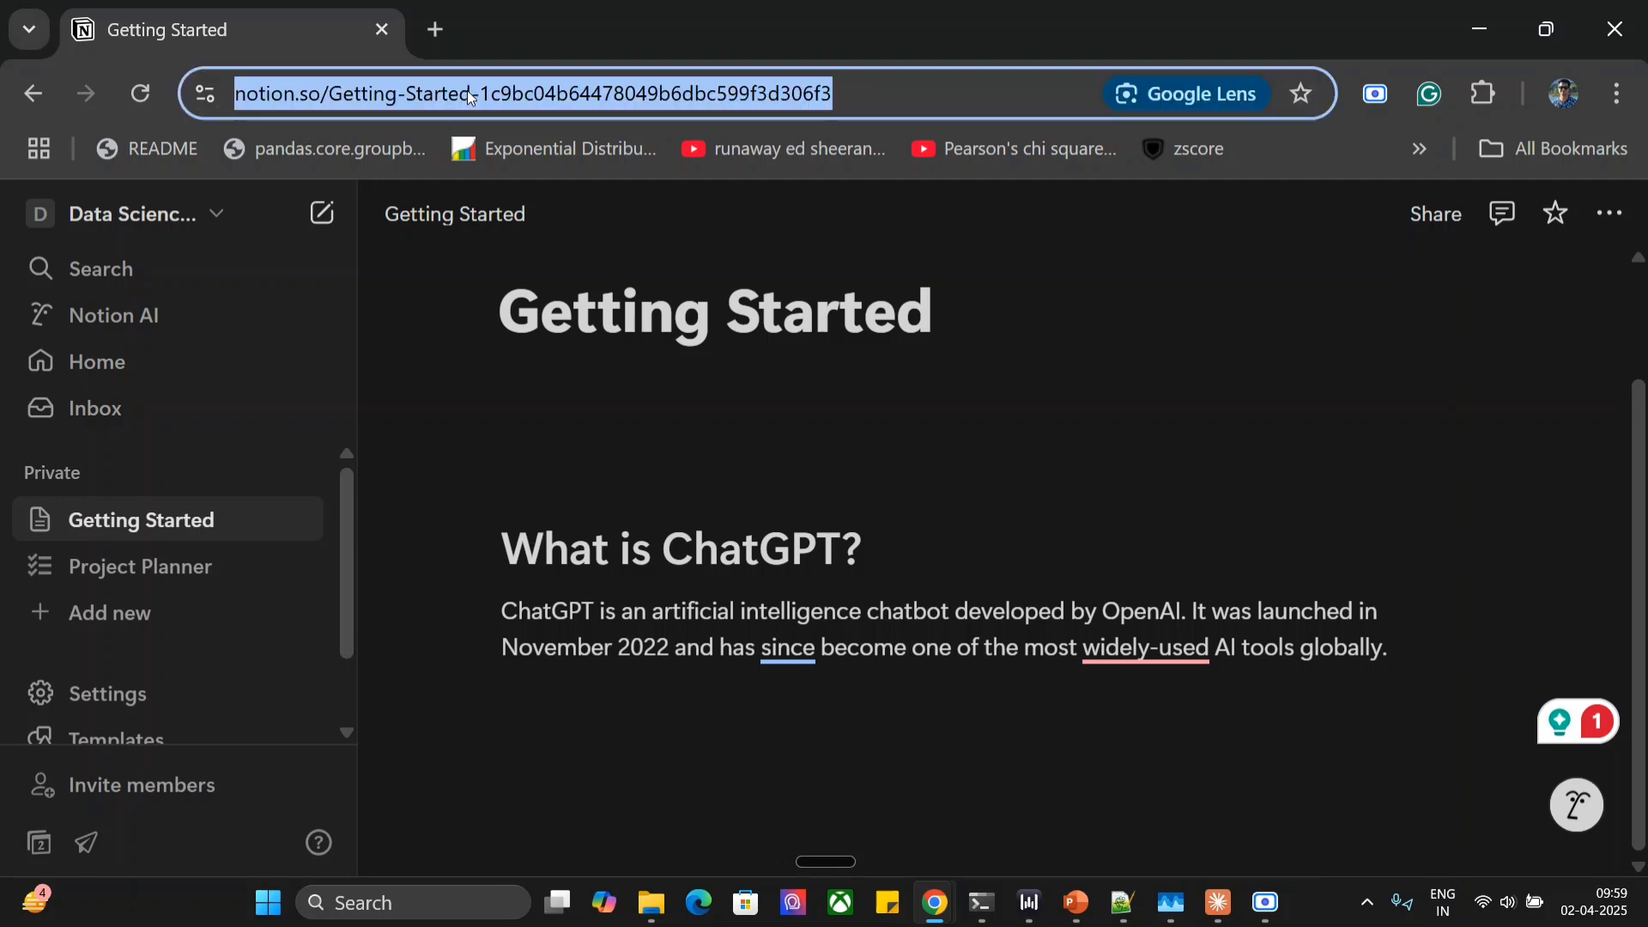
pyautogui.write('notion mcp')
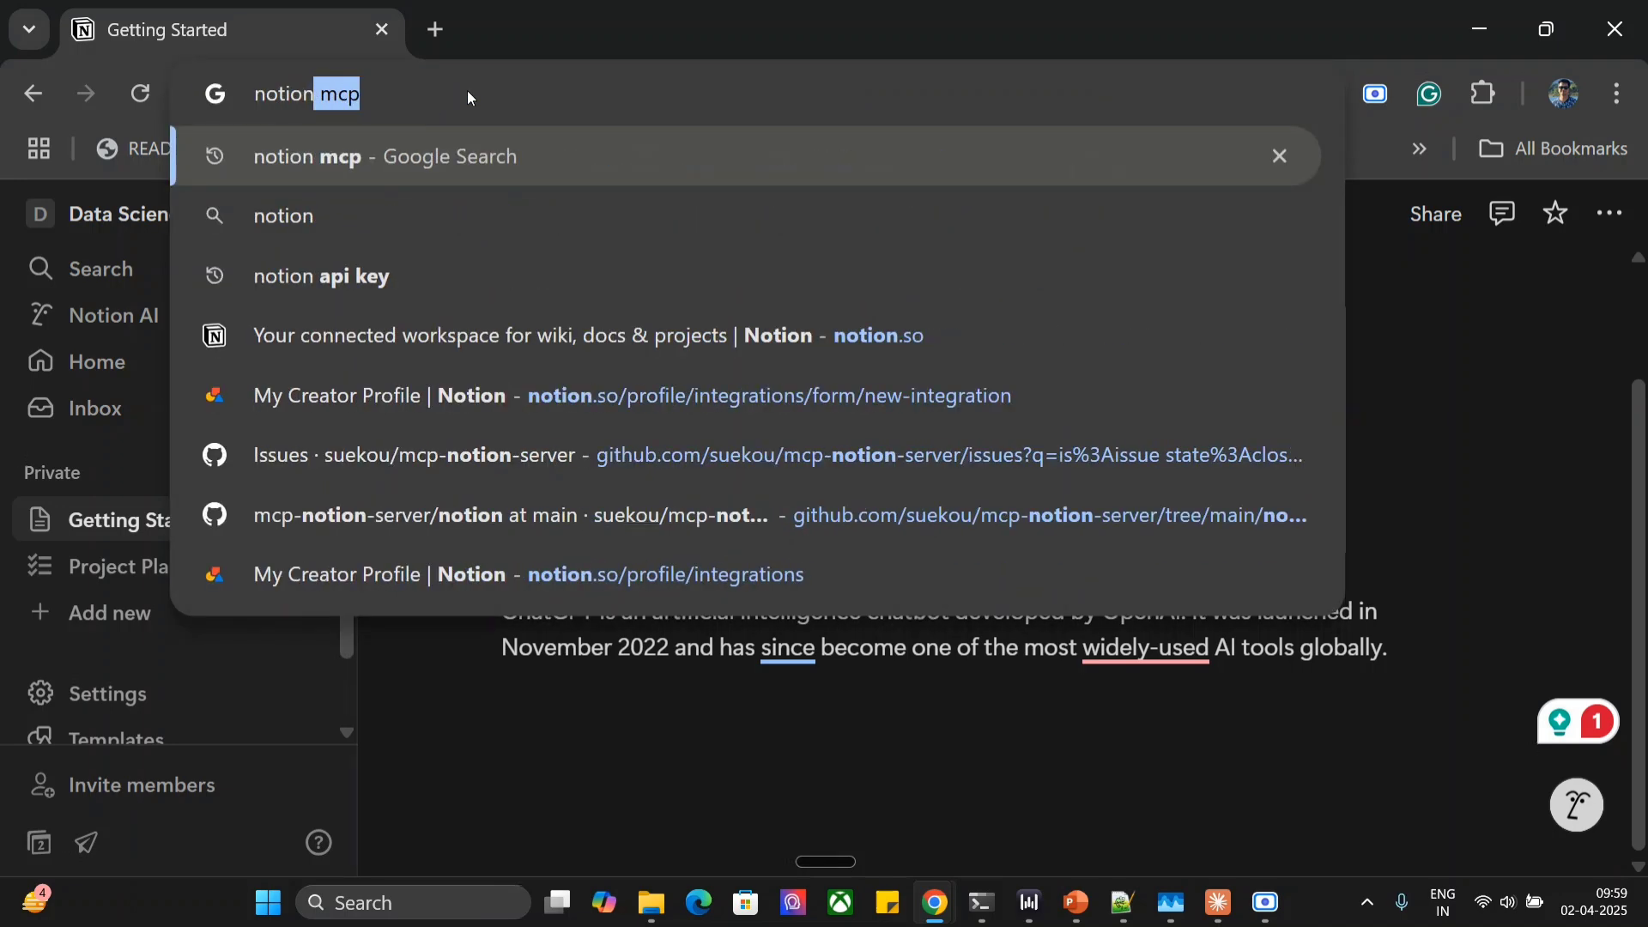
pyautogui.press('Return')
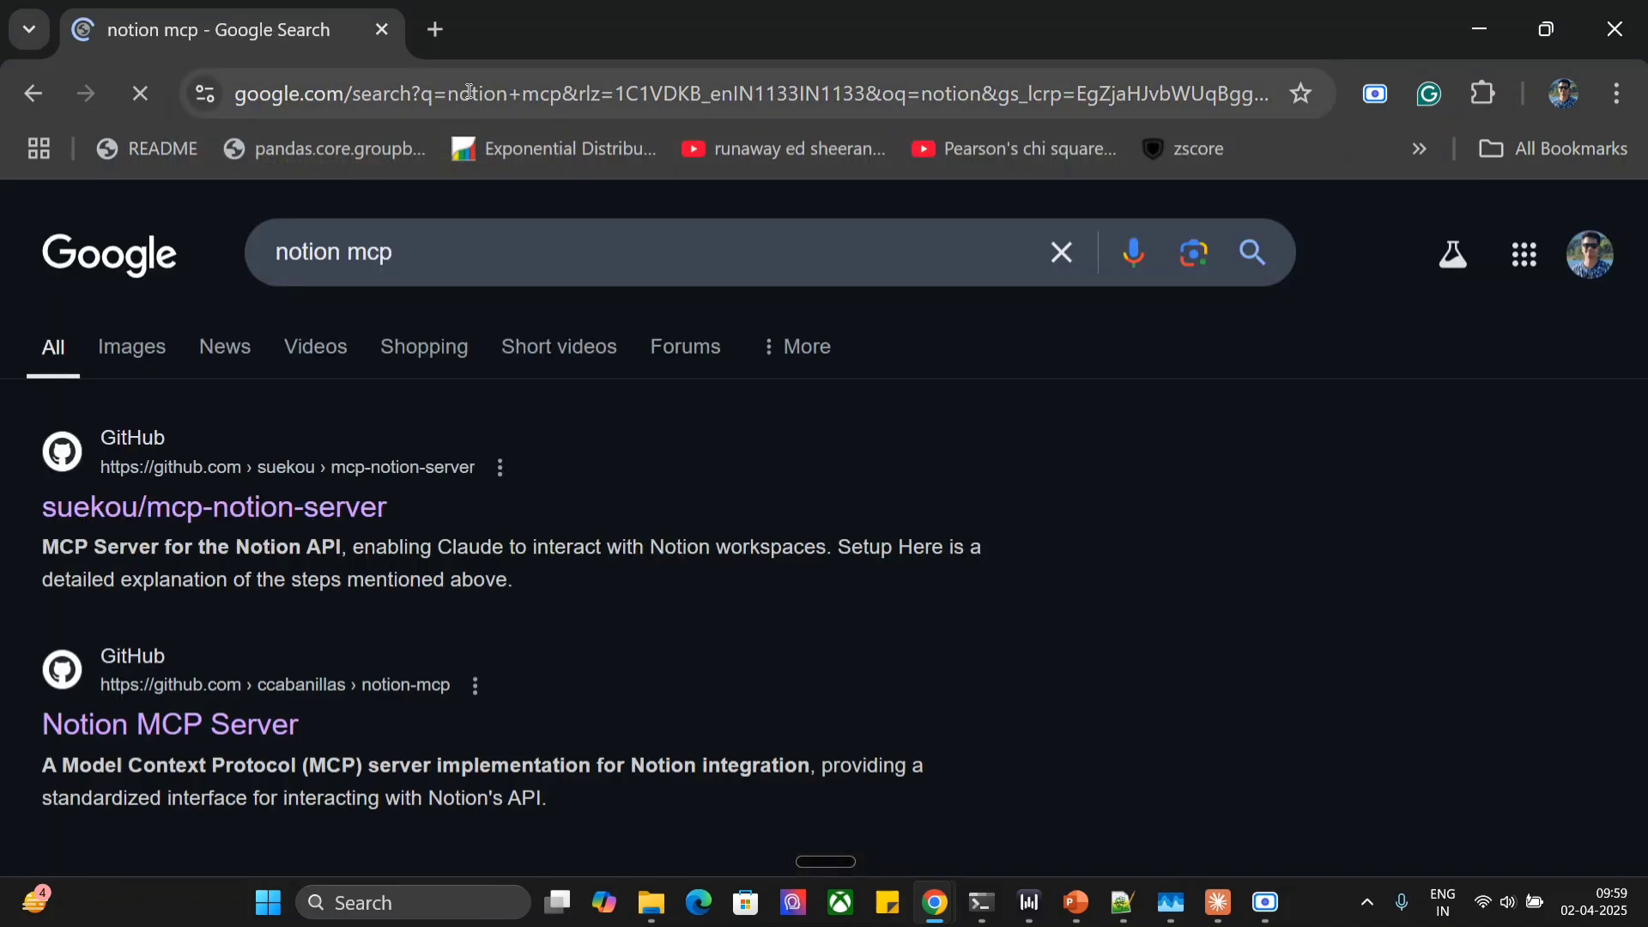
# Open the suekou/mcp-notion-server repository and follow its README setup link to Notion Integrations.
pyautogui.click(299, 508)
pyautogui.press('F11')
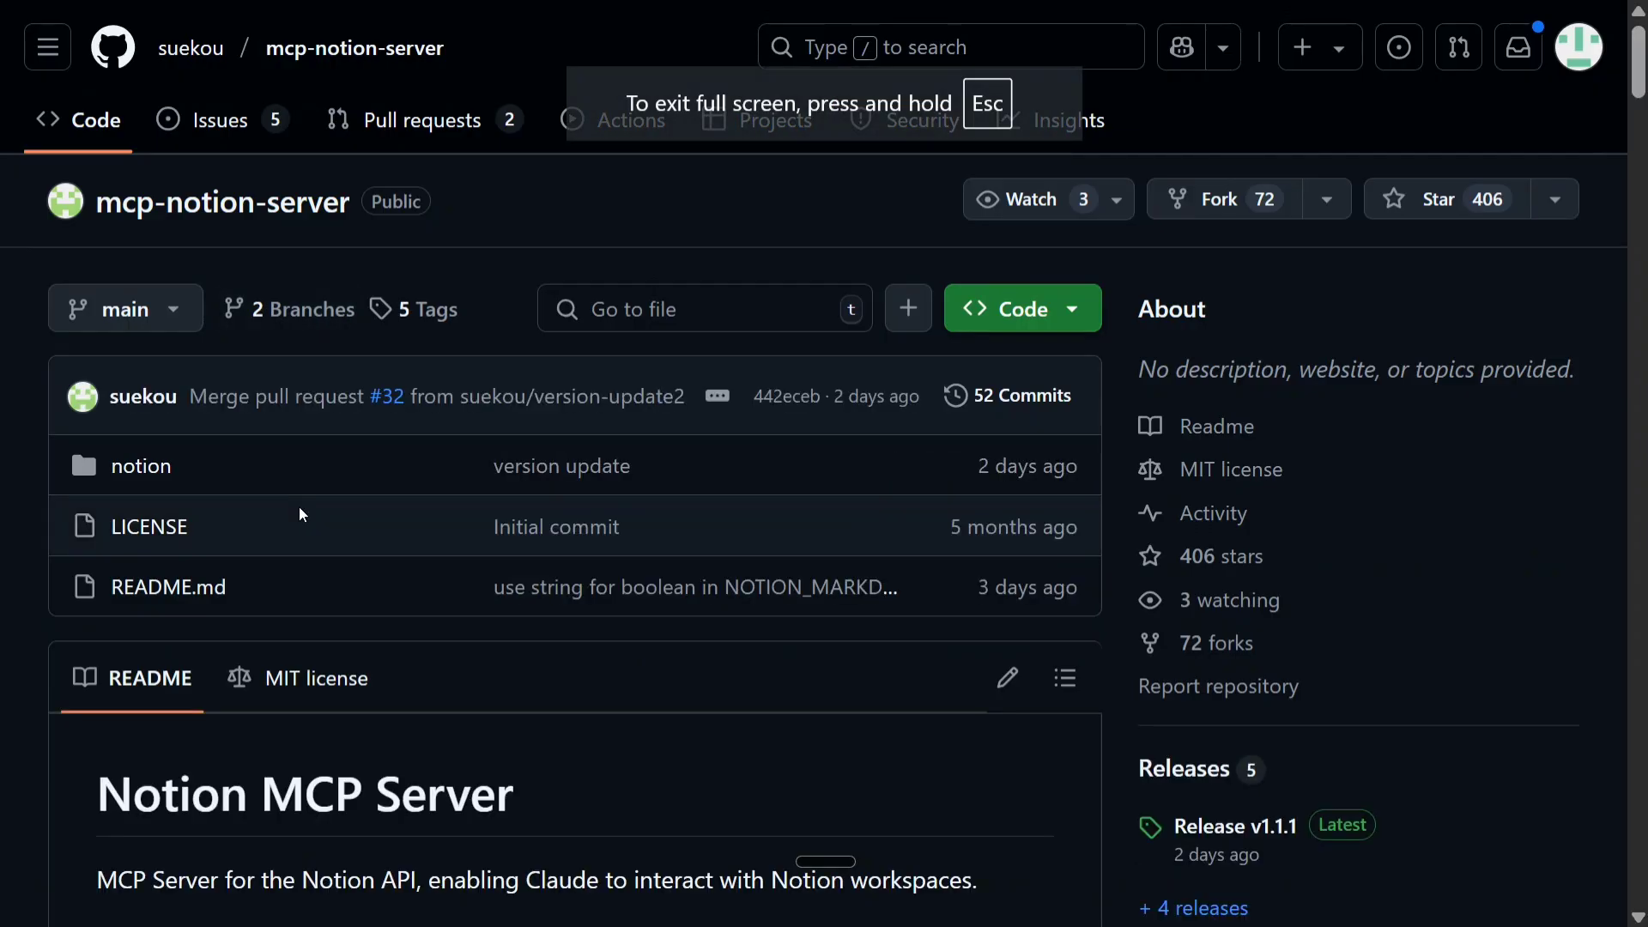
pyautogui.scroll(-10, 296, 491)
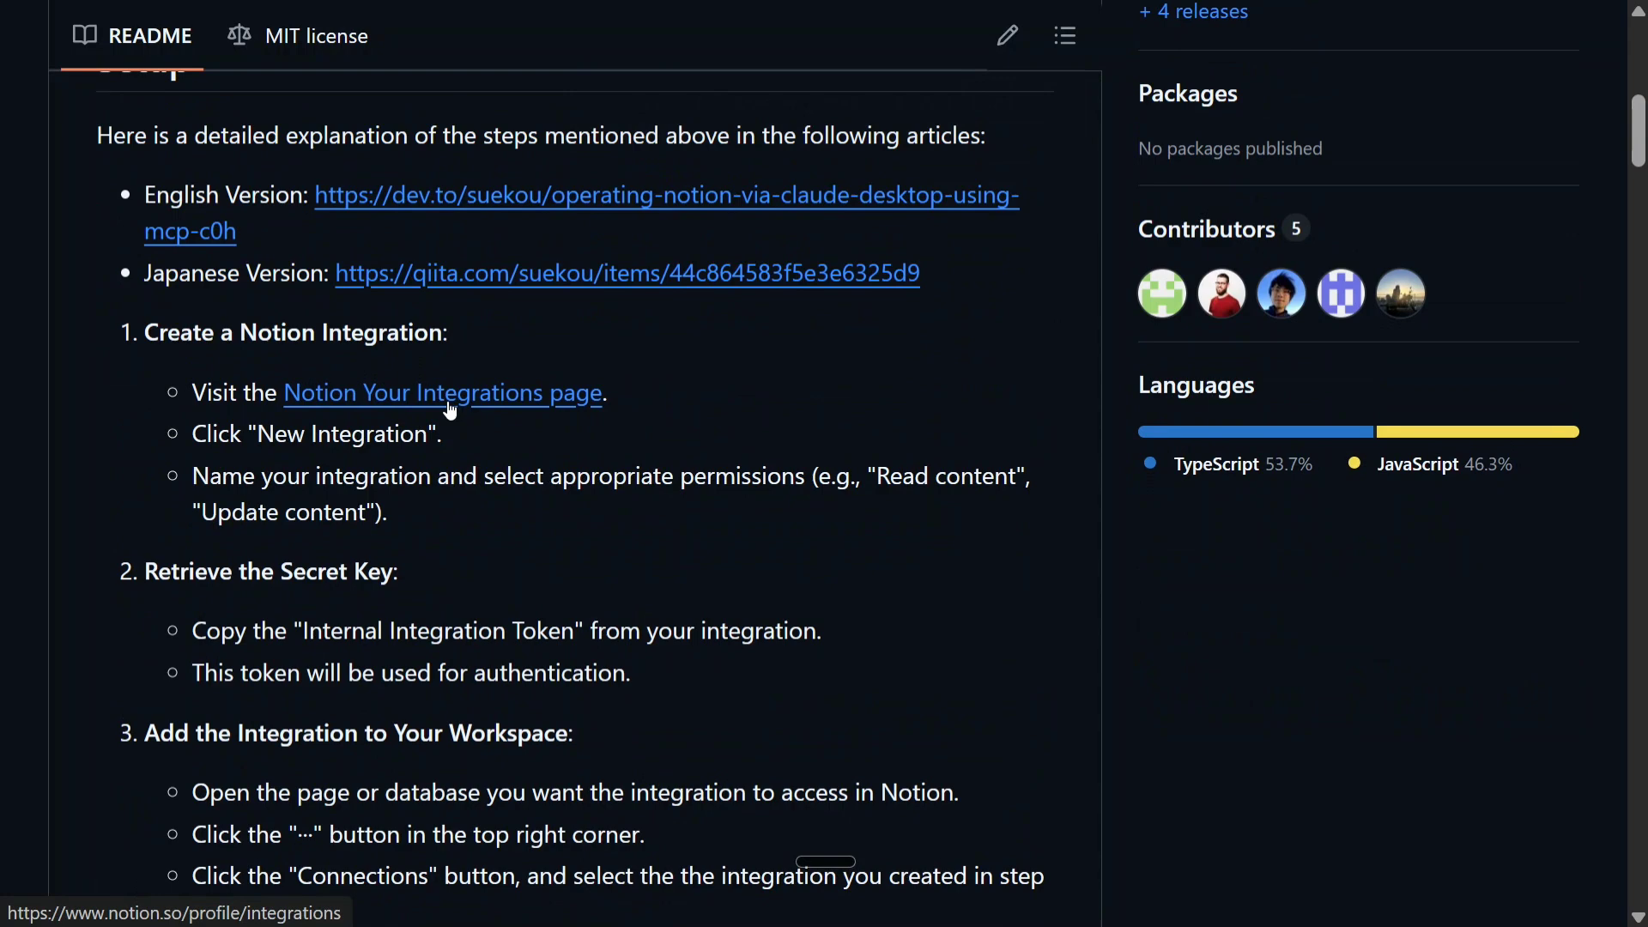
pyautogui.click(452, 408)
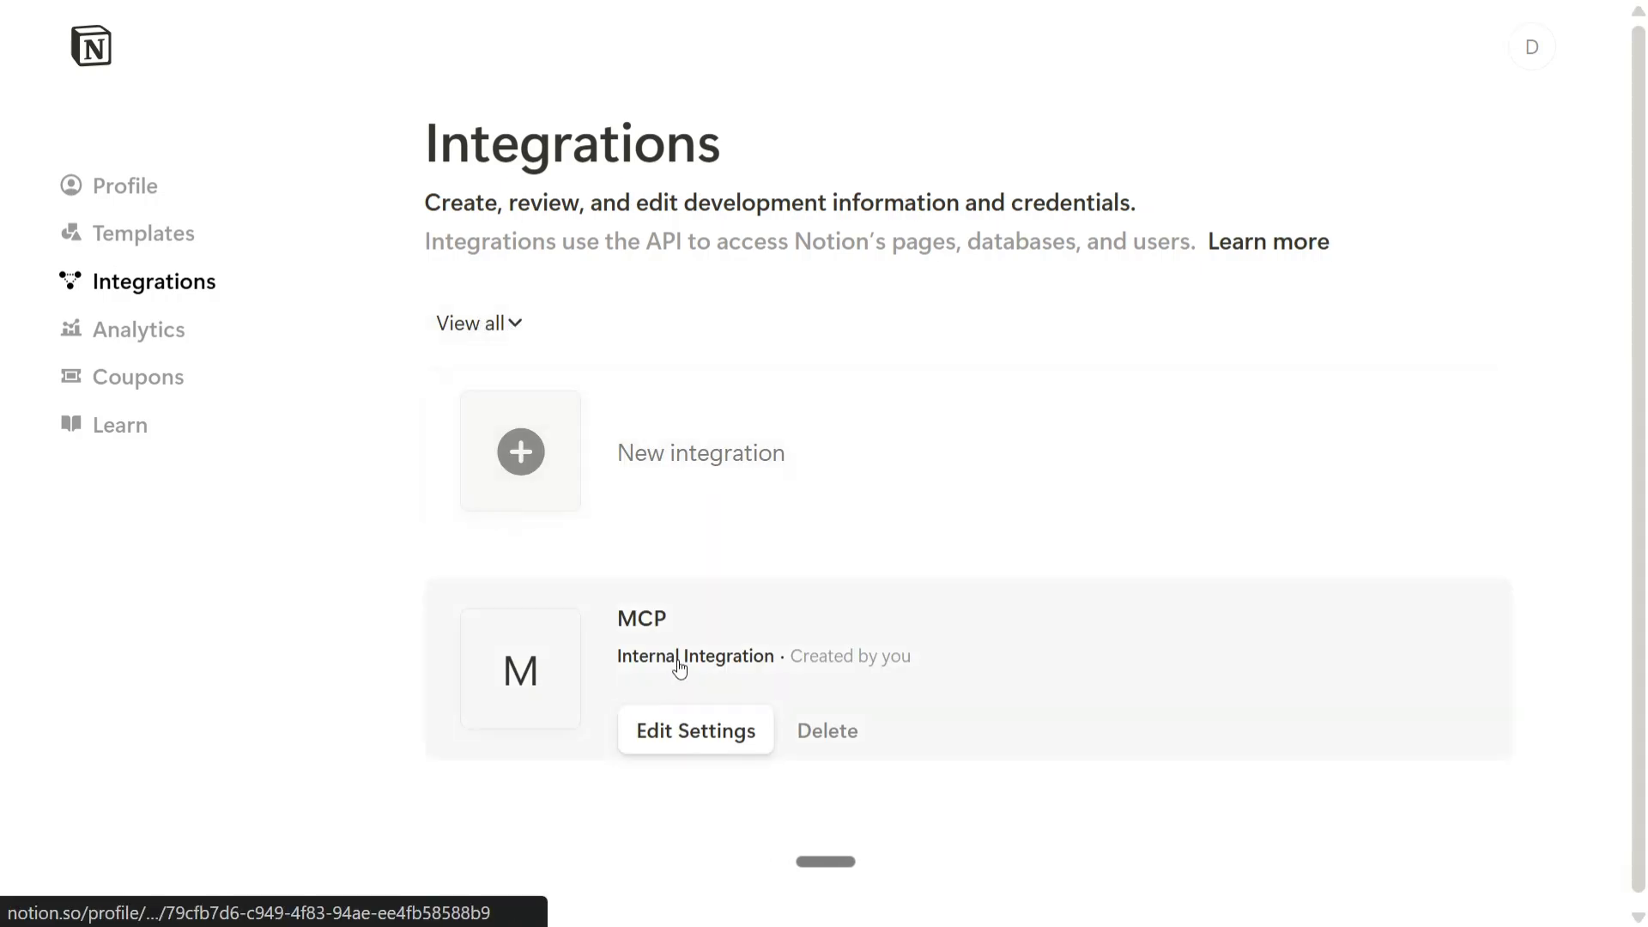
pyautogui.click(666, 741)
pyautogui.scroll(-3, 735, 627)
pyautogui.scroll(-5, 595, 601)
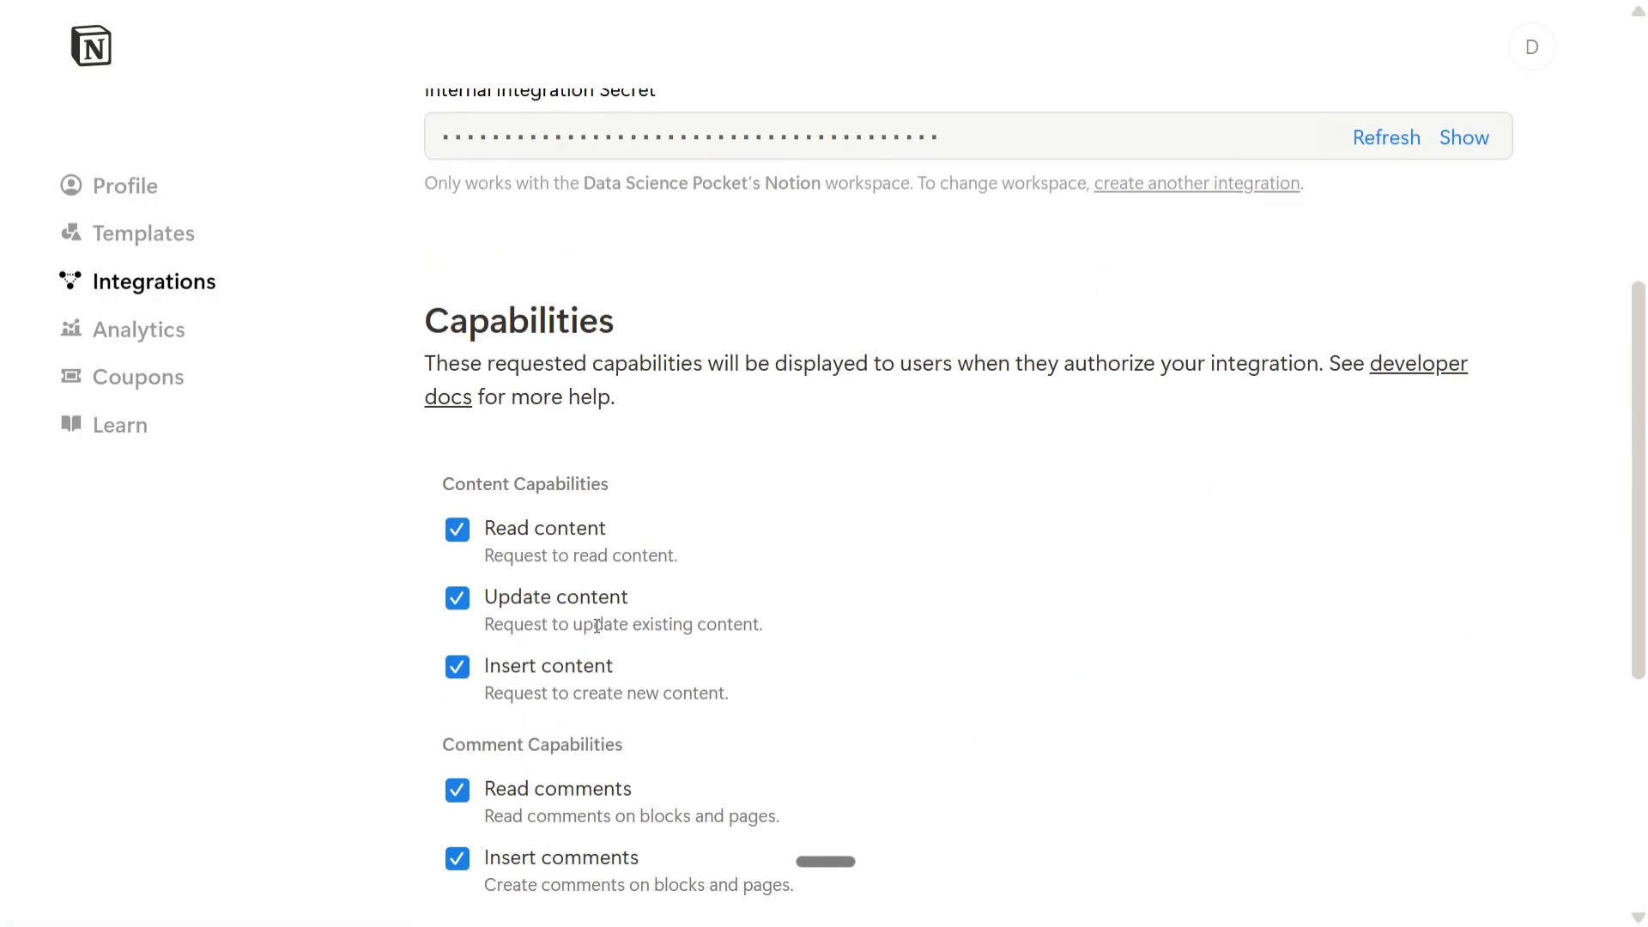
pyautogui.scroll(5, 570, 703)
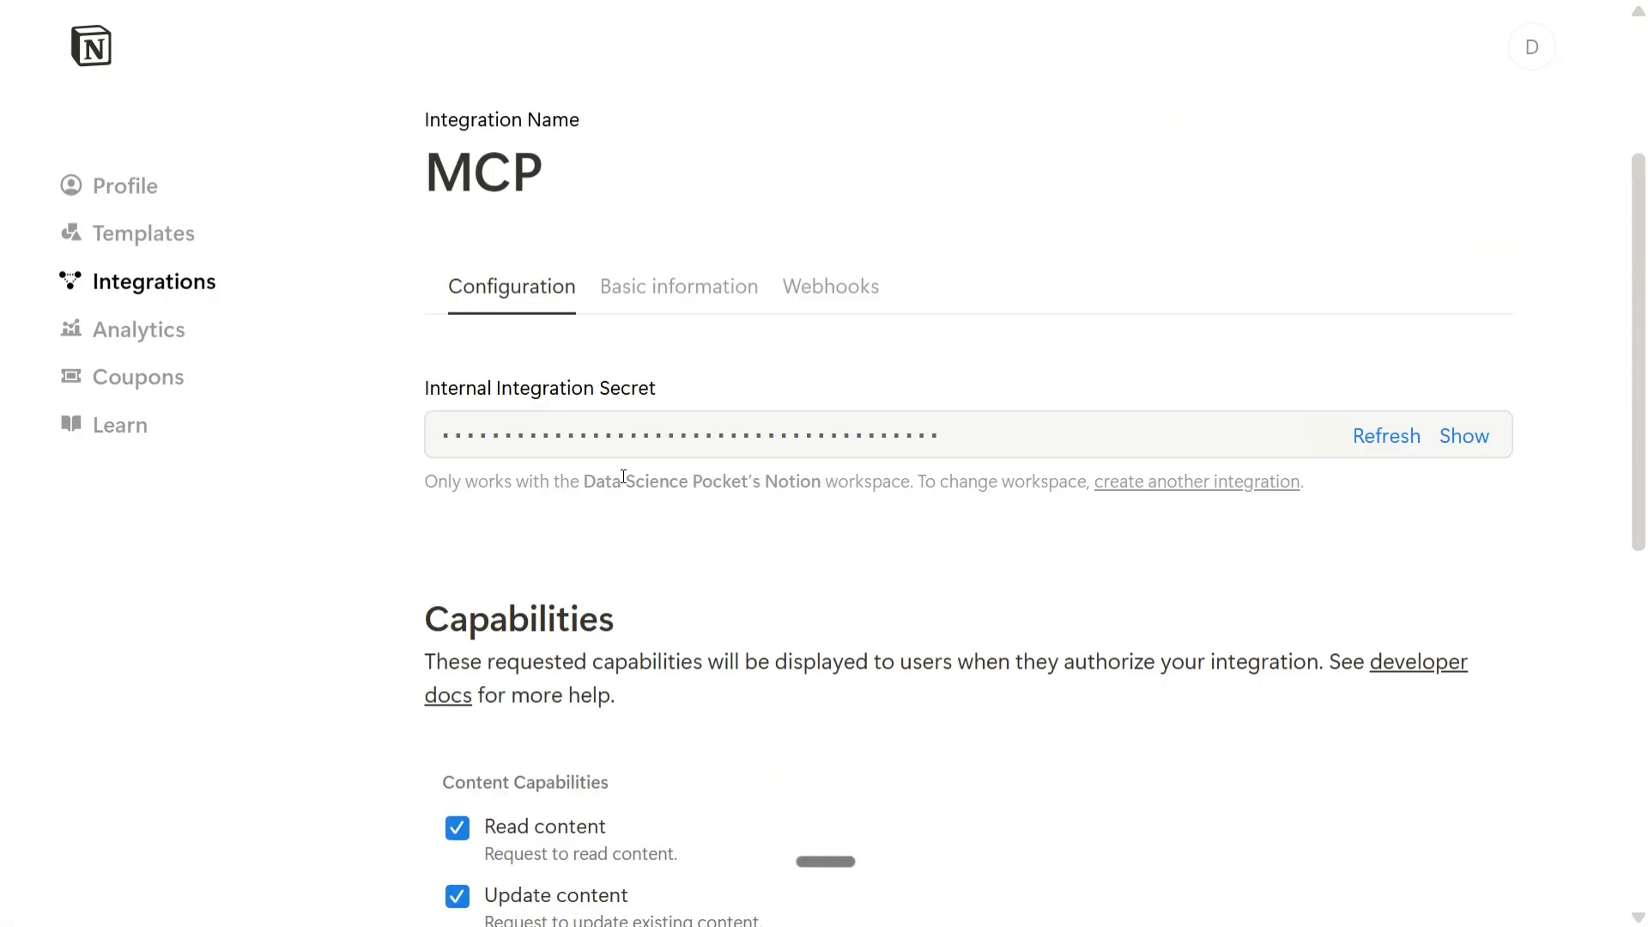
pyautogui.click(135, 286)
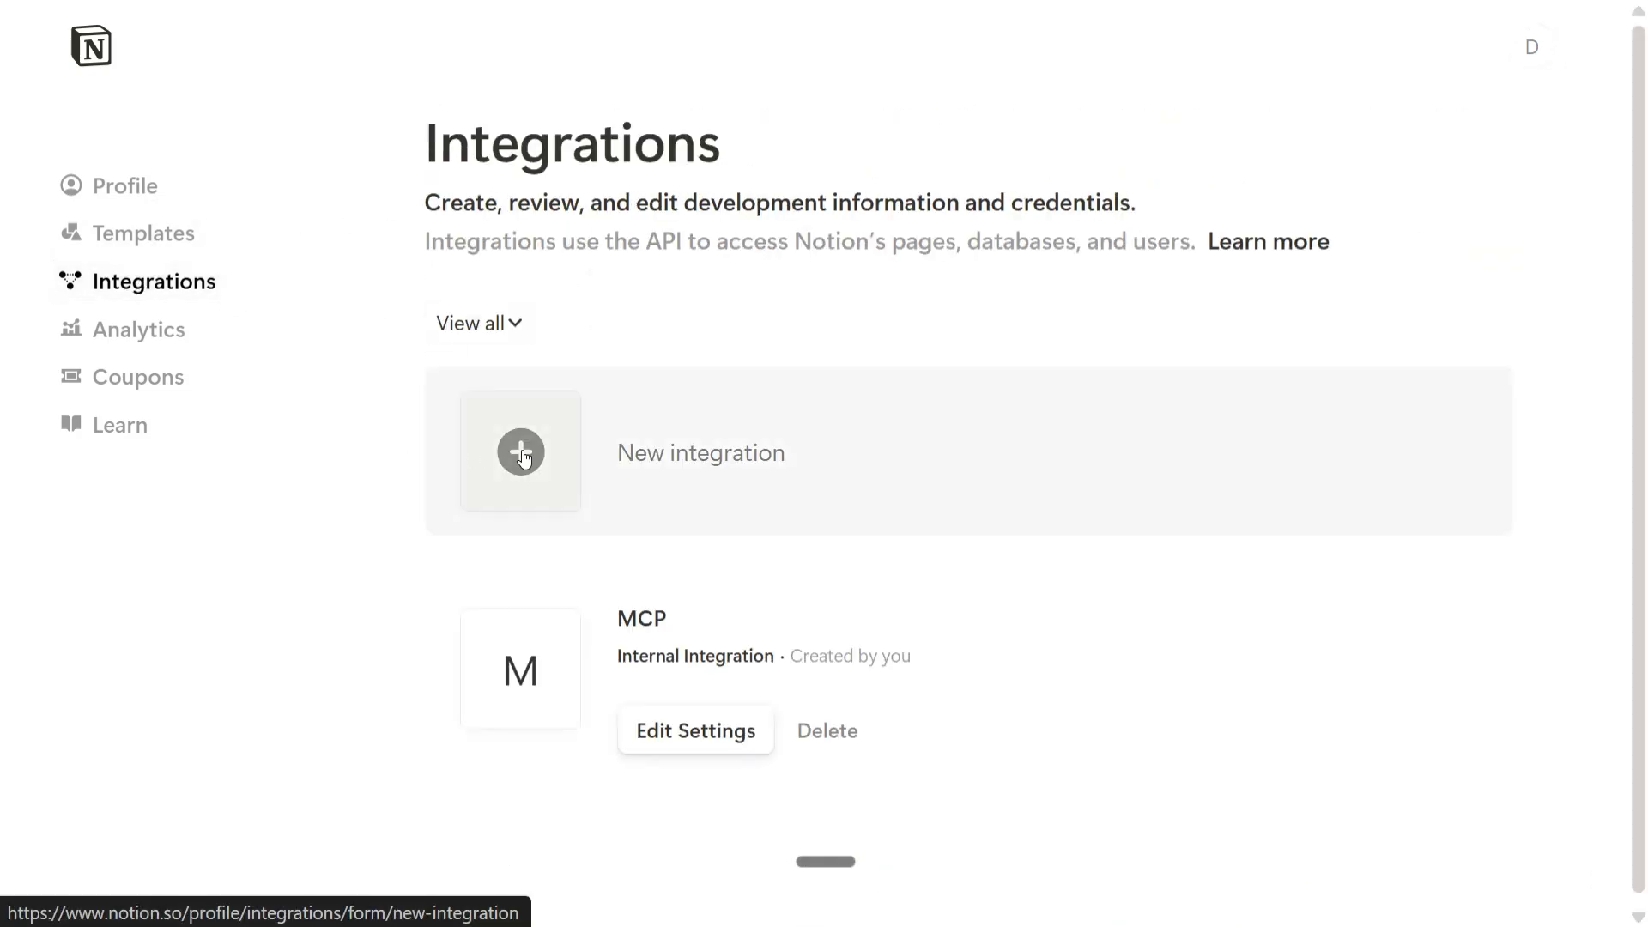
# Start a new Notion integration and assign it to the user's workspace.
pyautogui.click(522, 452)
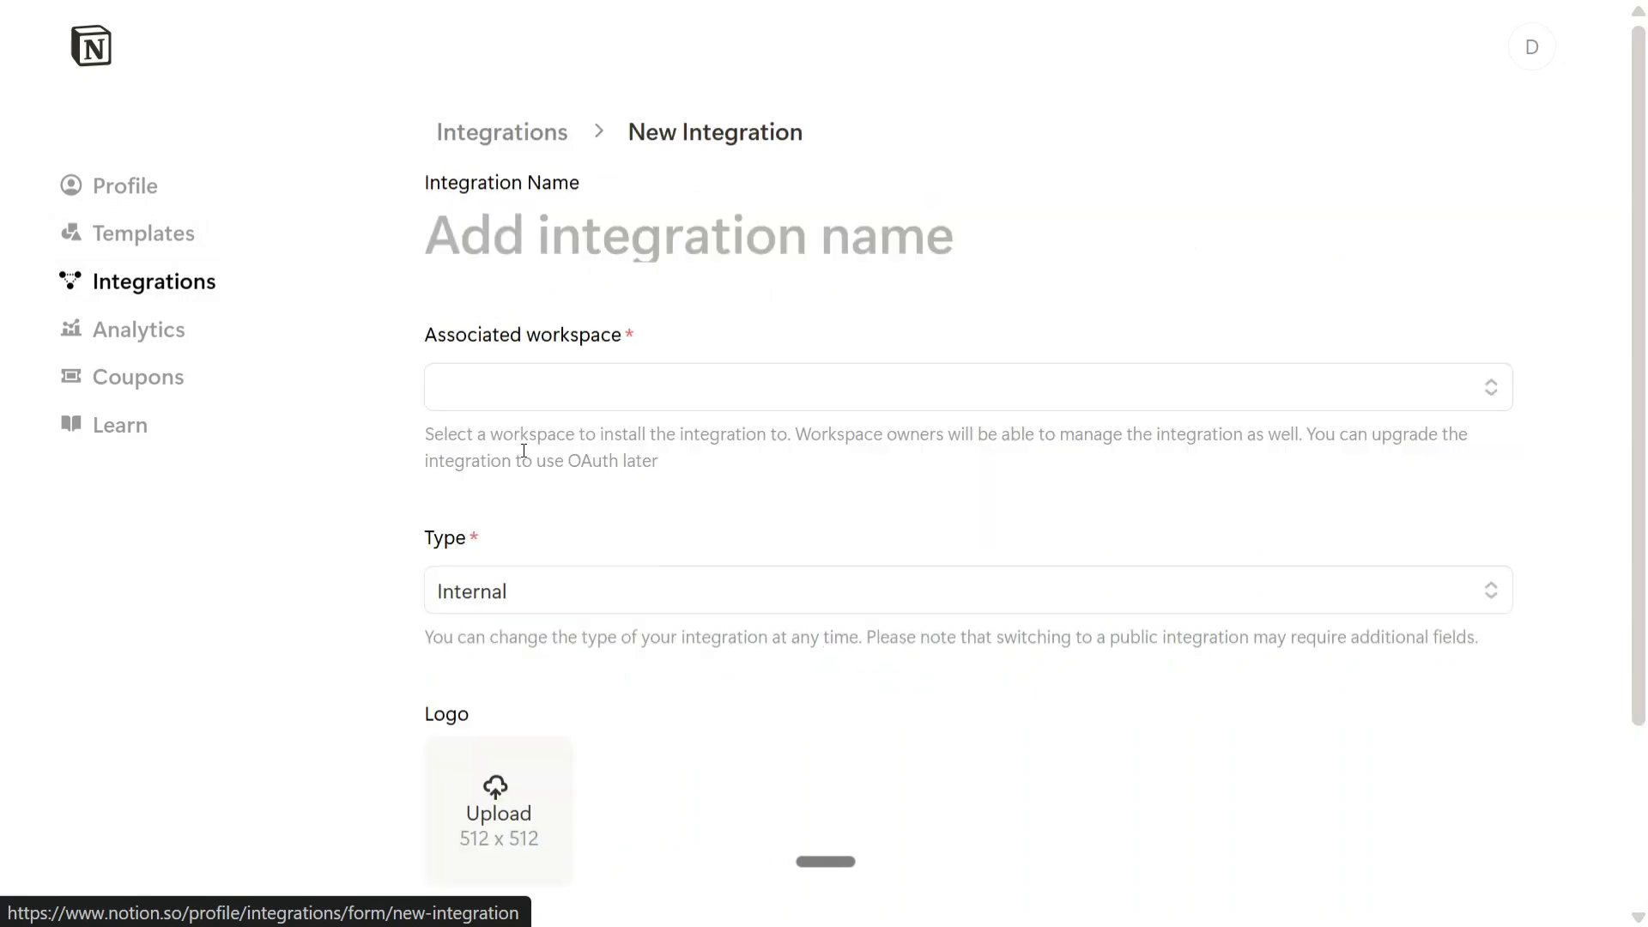
pyautogui.click(536, 397)
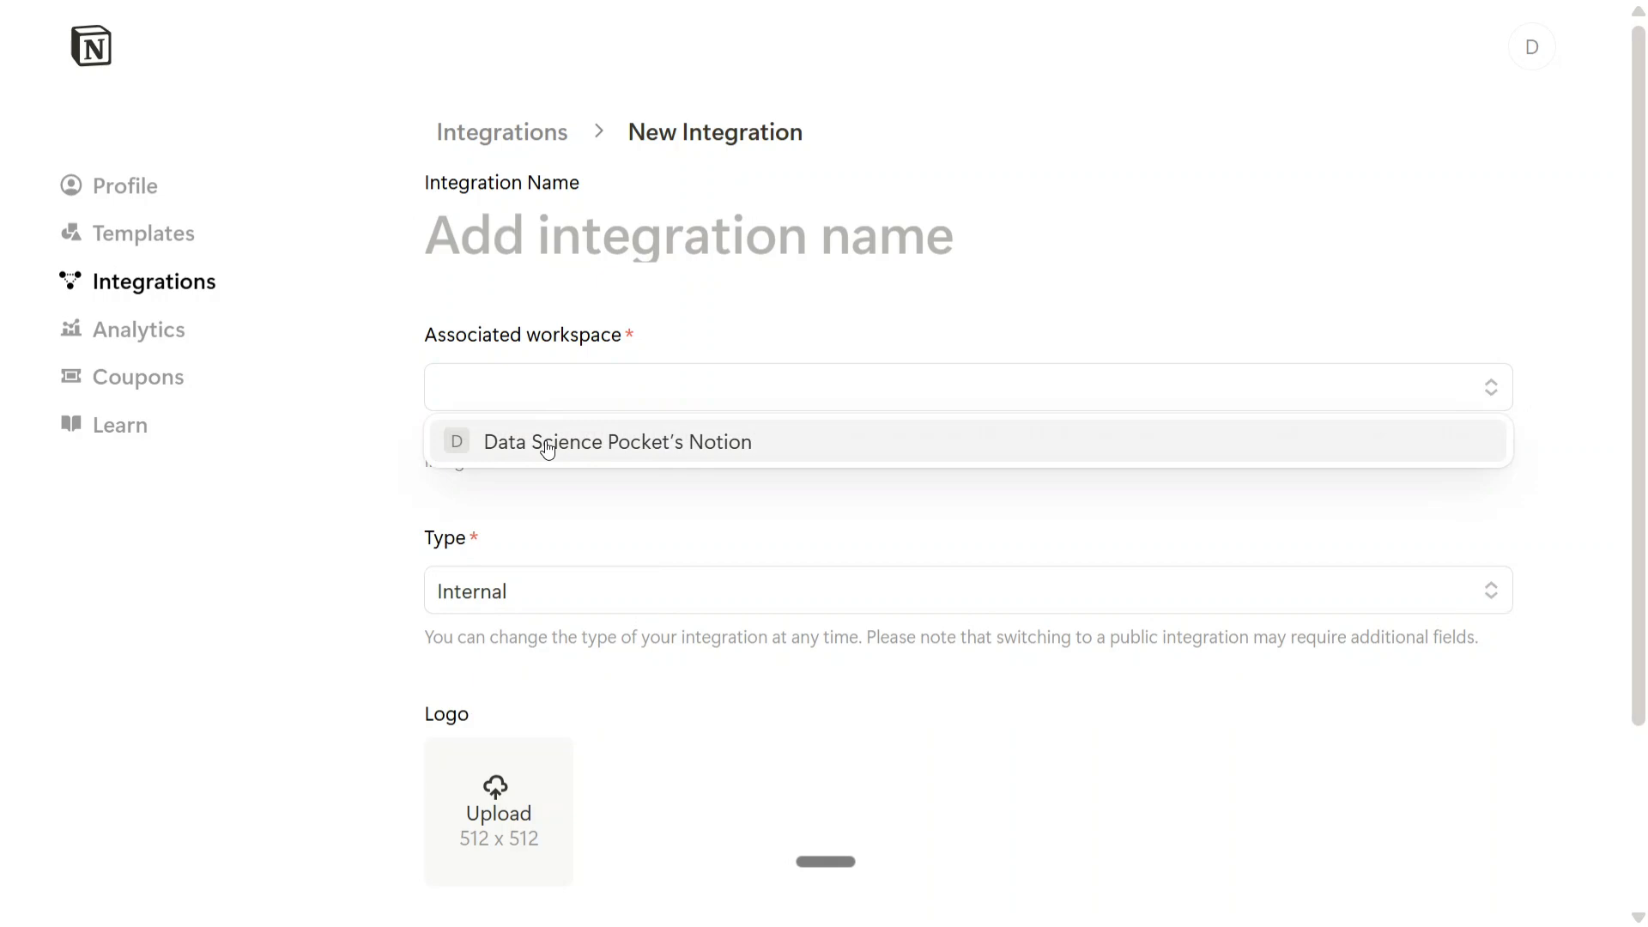
pyautogui.click(558, 529)
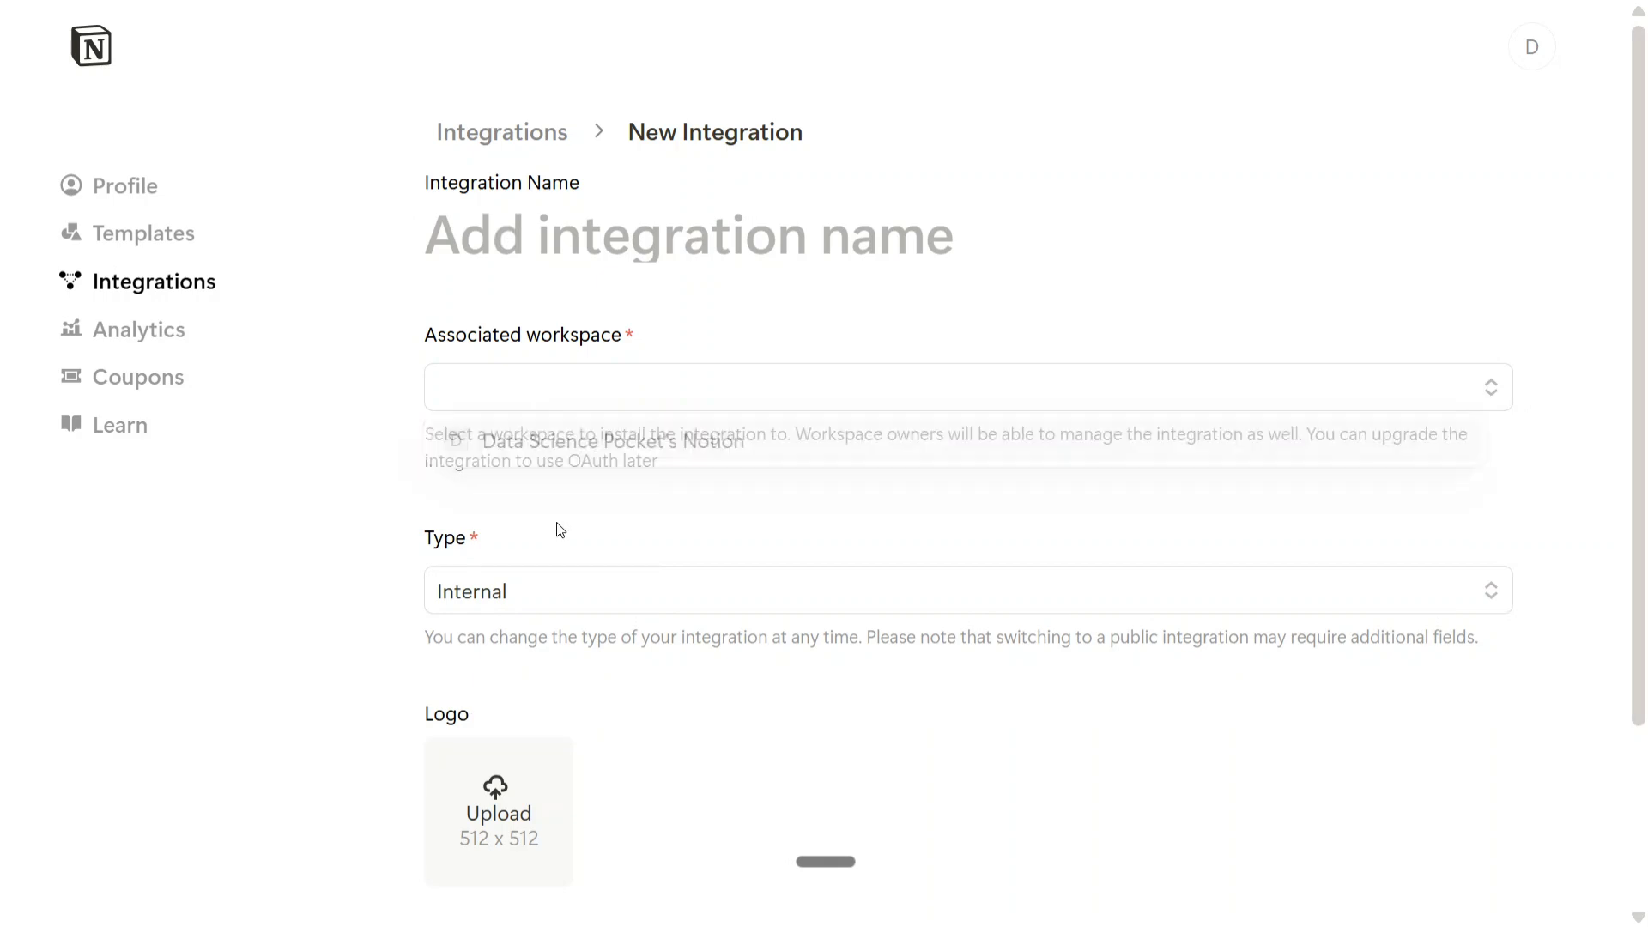
pyautogui.click(579, 395)
pyautogui.click(562, 439)
pyautogui.scroll(-3, 510, 518)
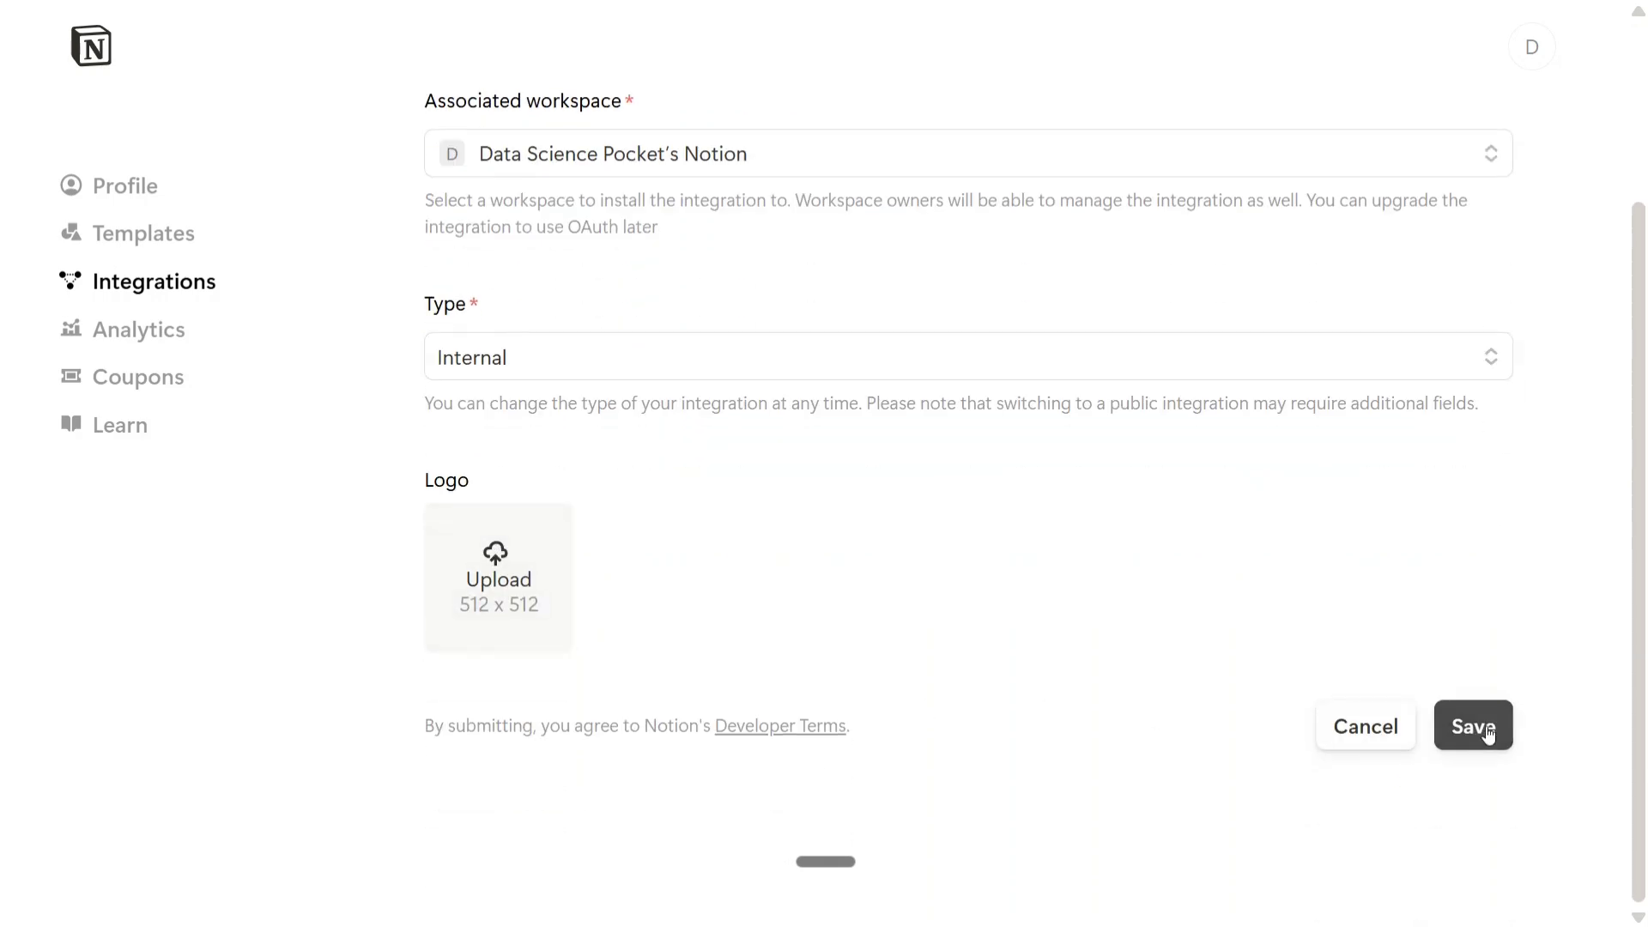
# Name the integration 'test' and save it.
pyautogui.click(1473, 768)
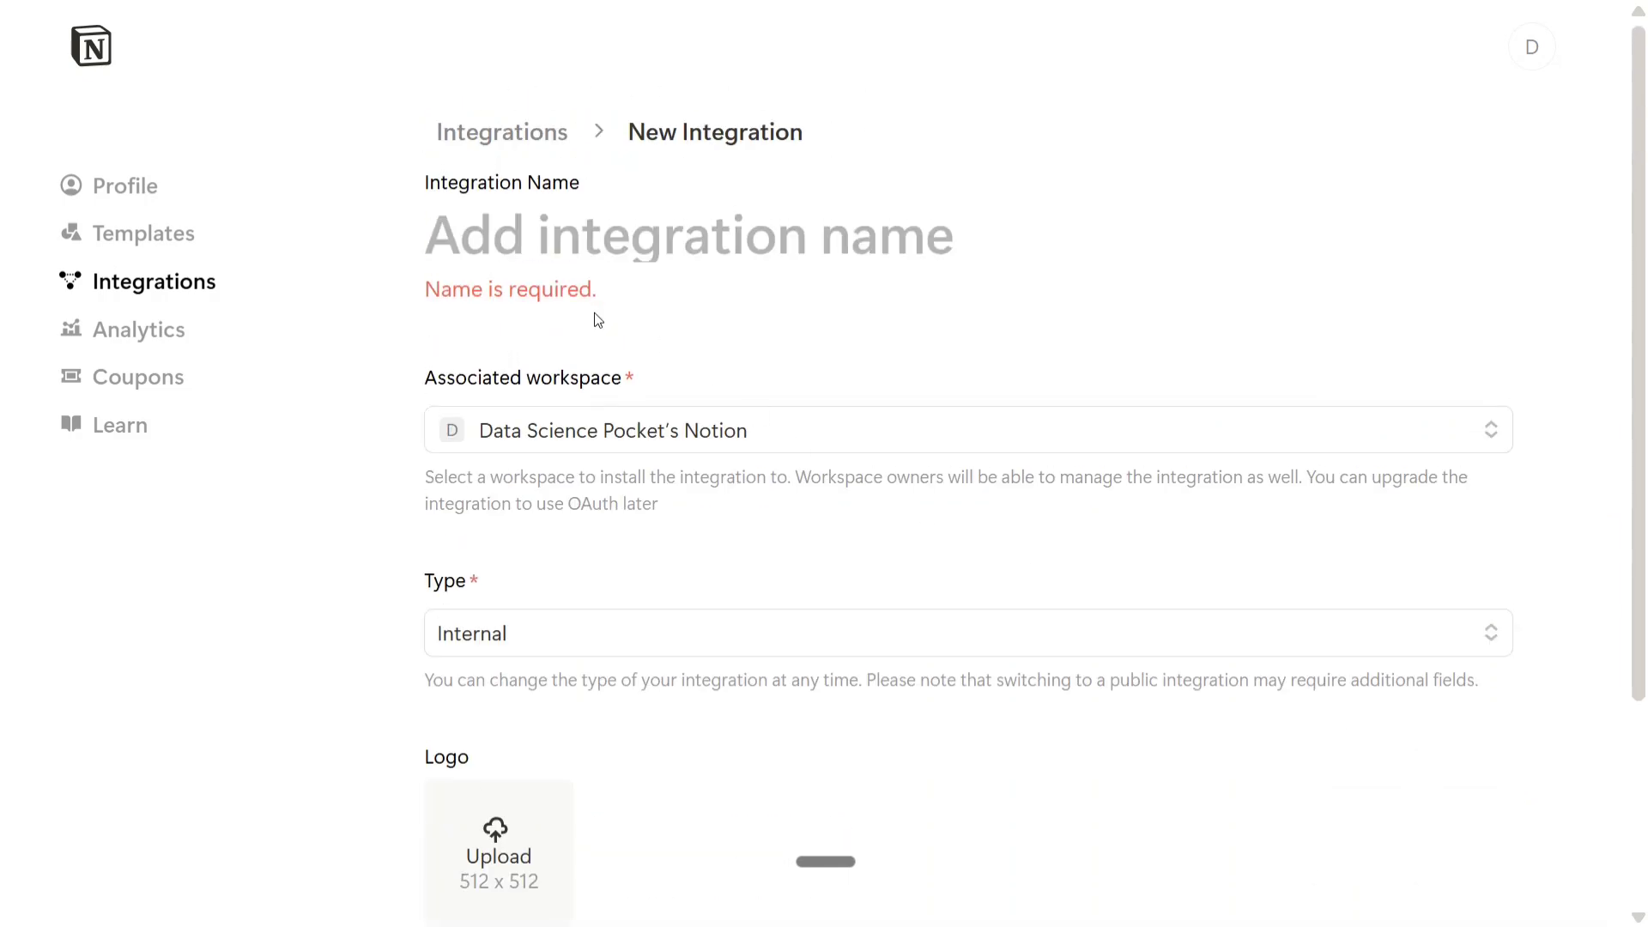
pyautogui.click(543, 246)
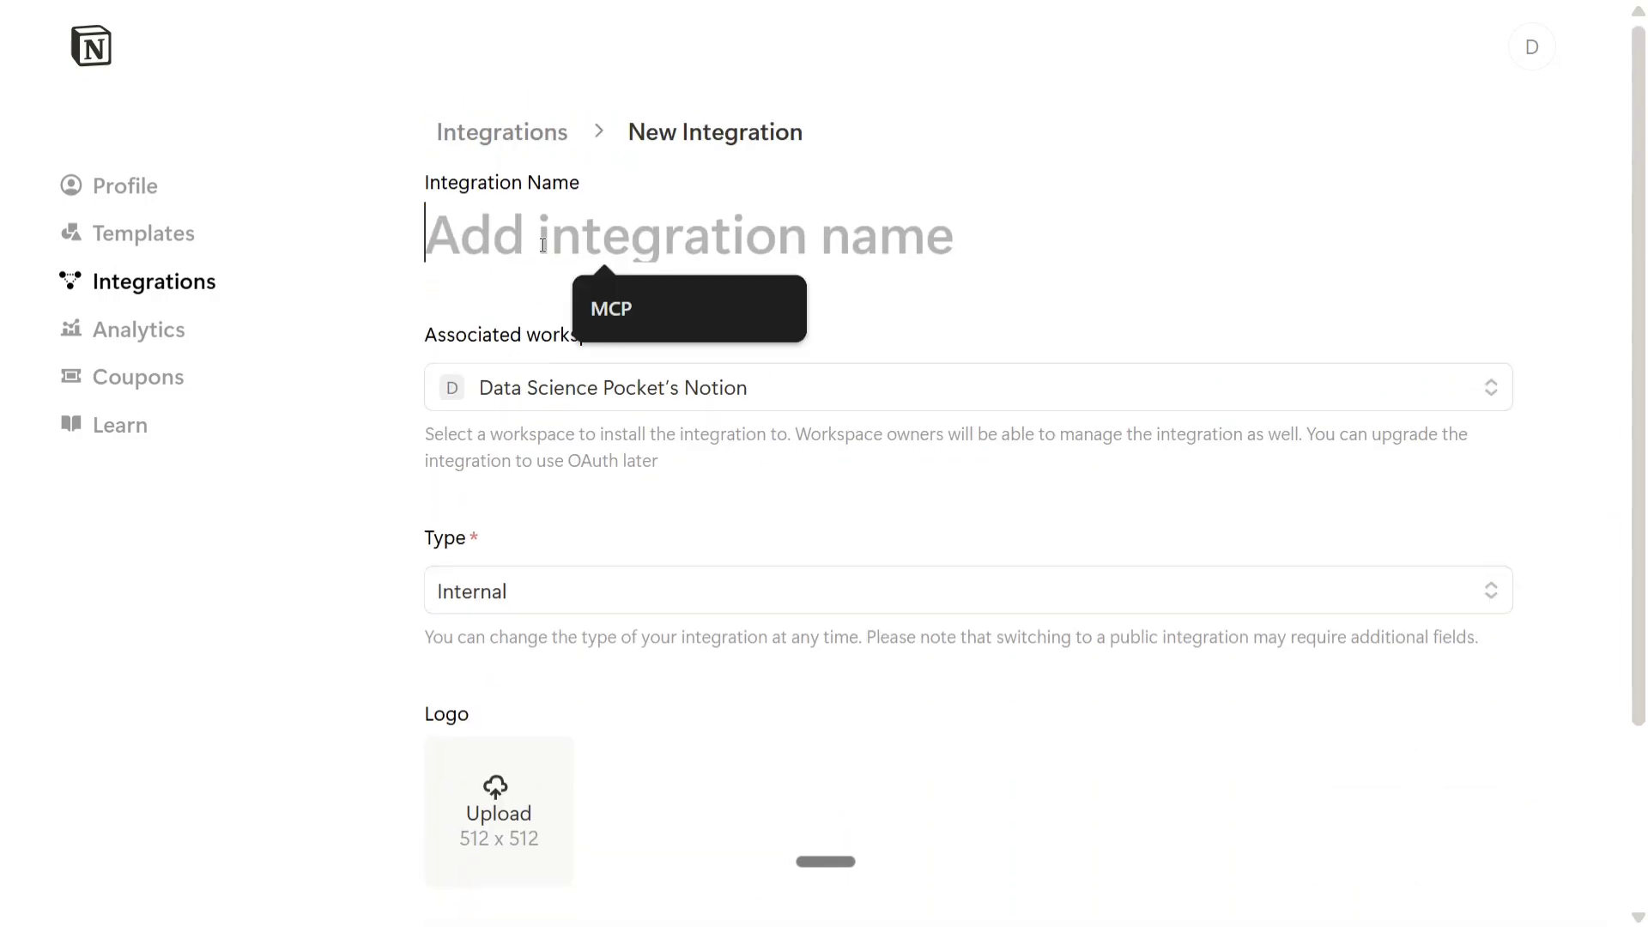
pyautogui.write('test')
pyautogui.scroll(-3, 1004, 567)
pyautogui.click(1468, 723)
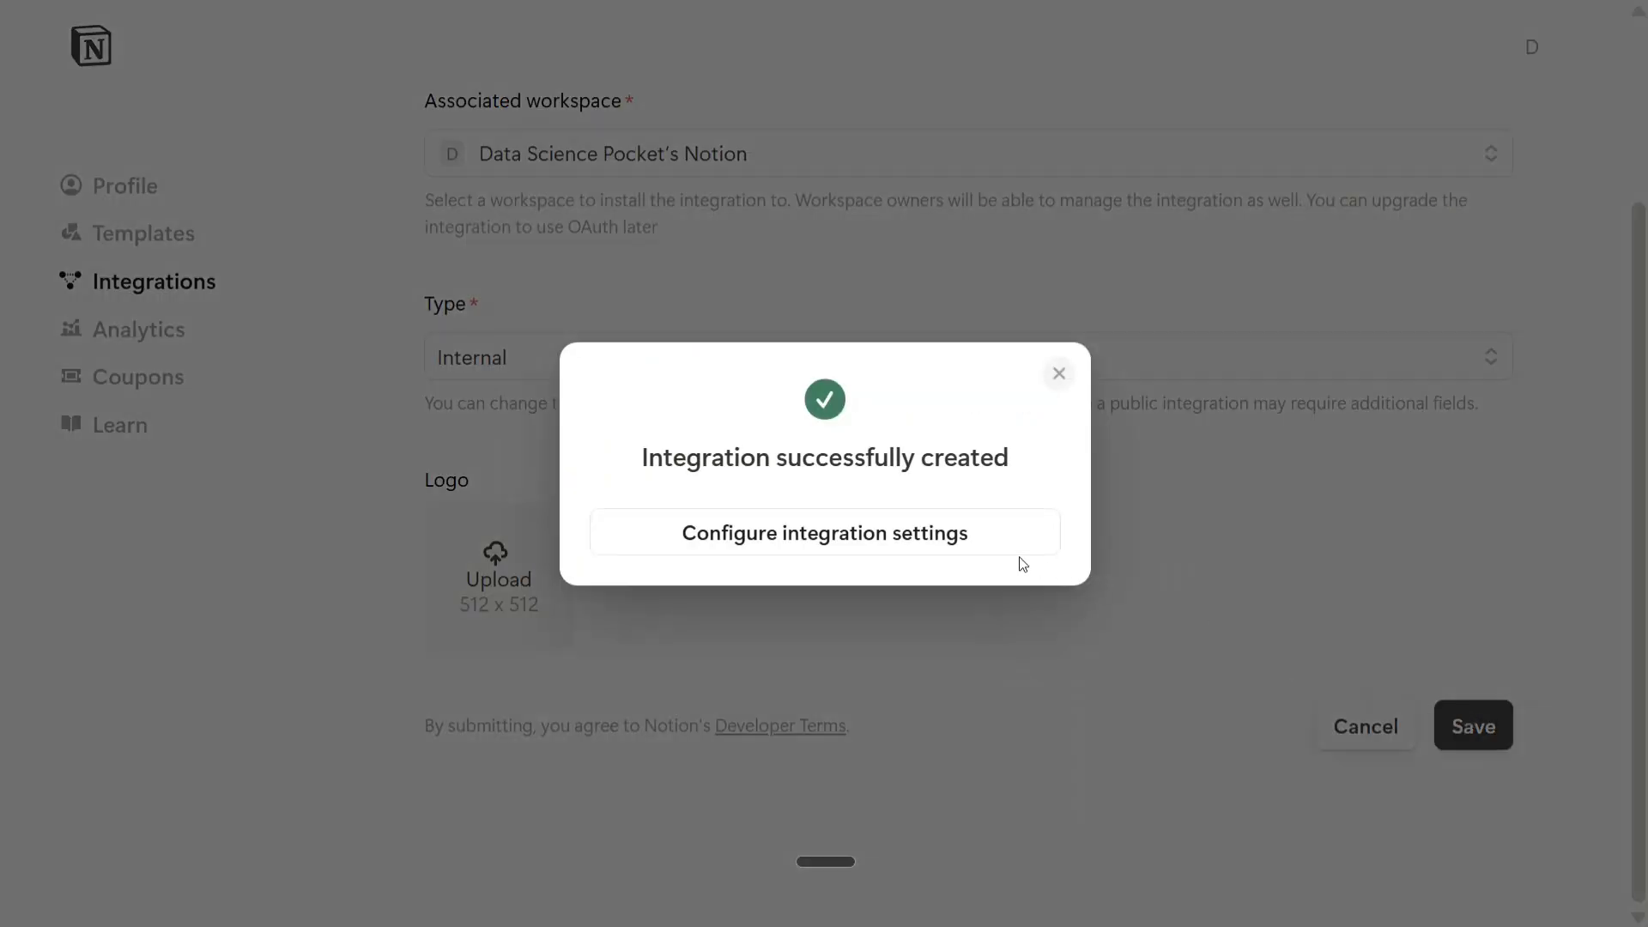
# Open the test integration's configuration and review its secret and content capabilities.
pyautogui.click(855, 536)
pyautogui.scroll(-7, 851, 533)
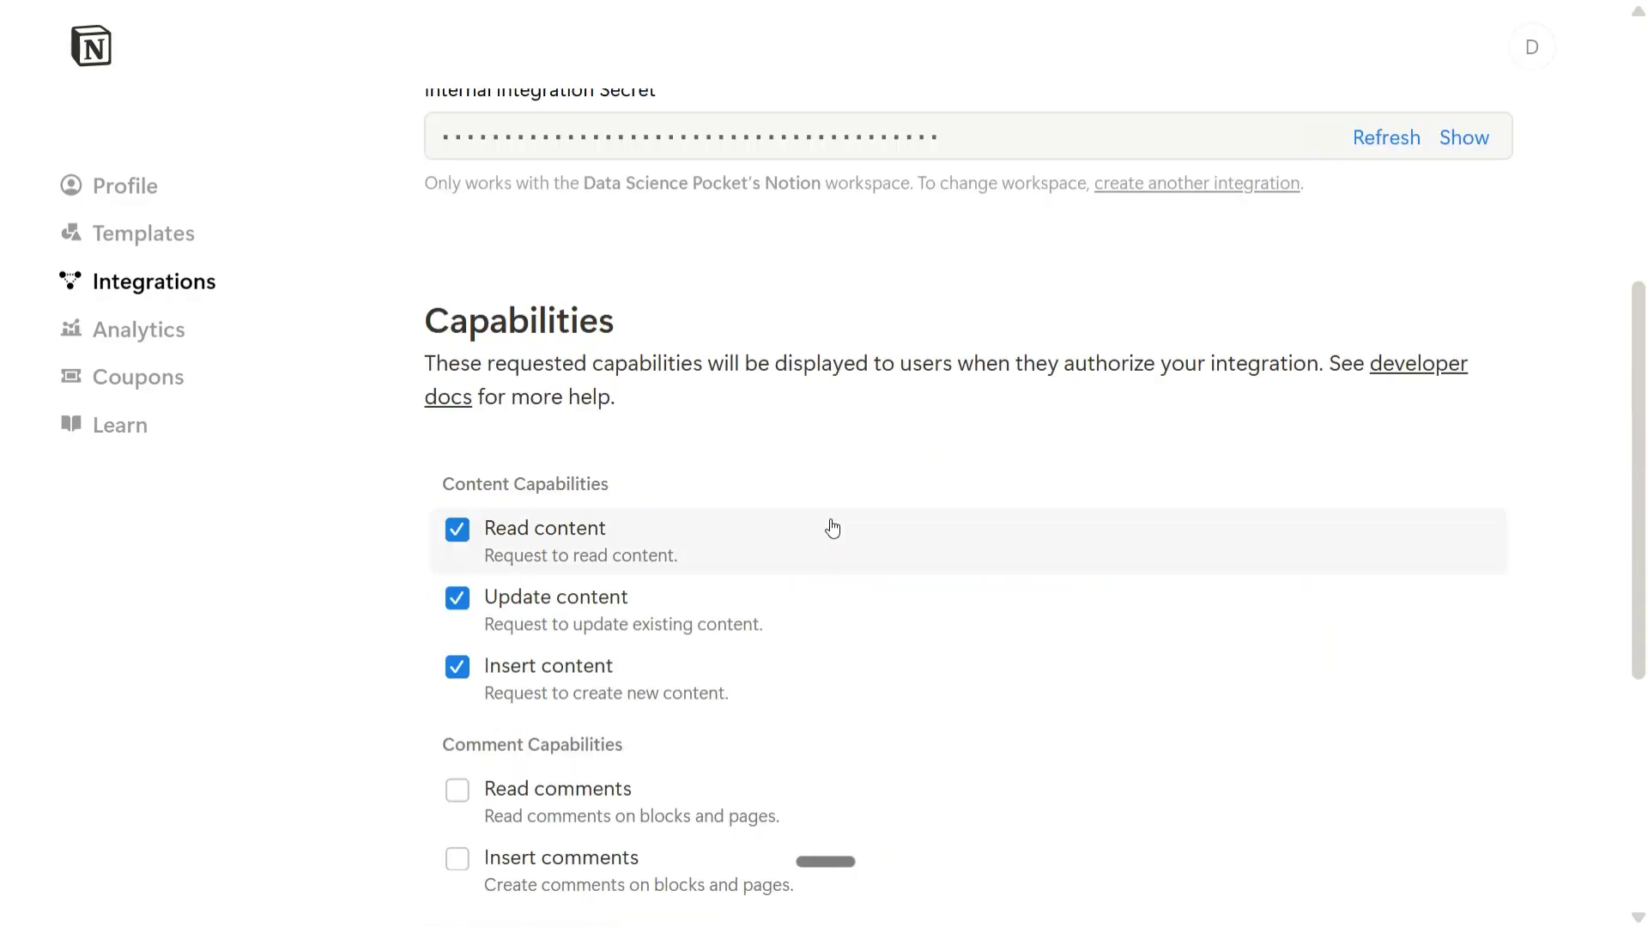
pyautogui.scroll(4, 831, 526)
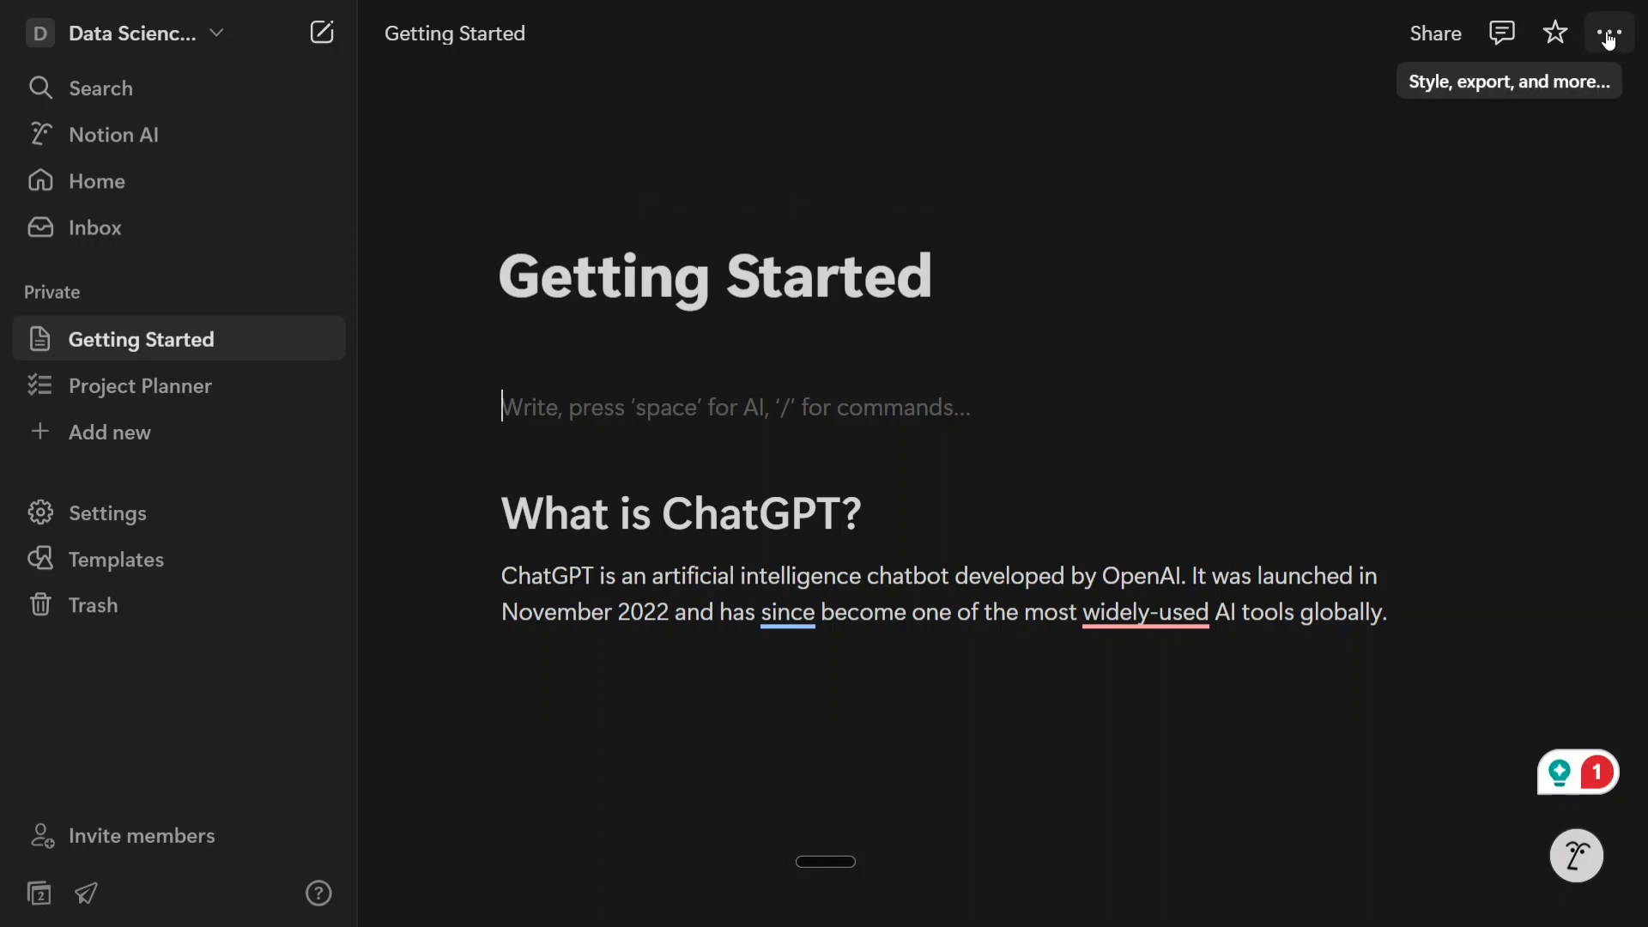
pyautogui.click(1607, 38)
pyautogui.write('c')
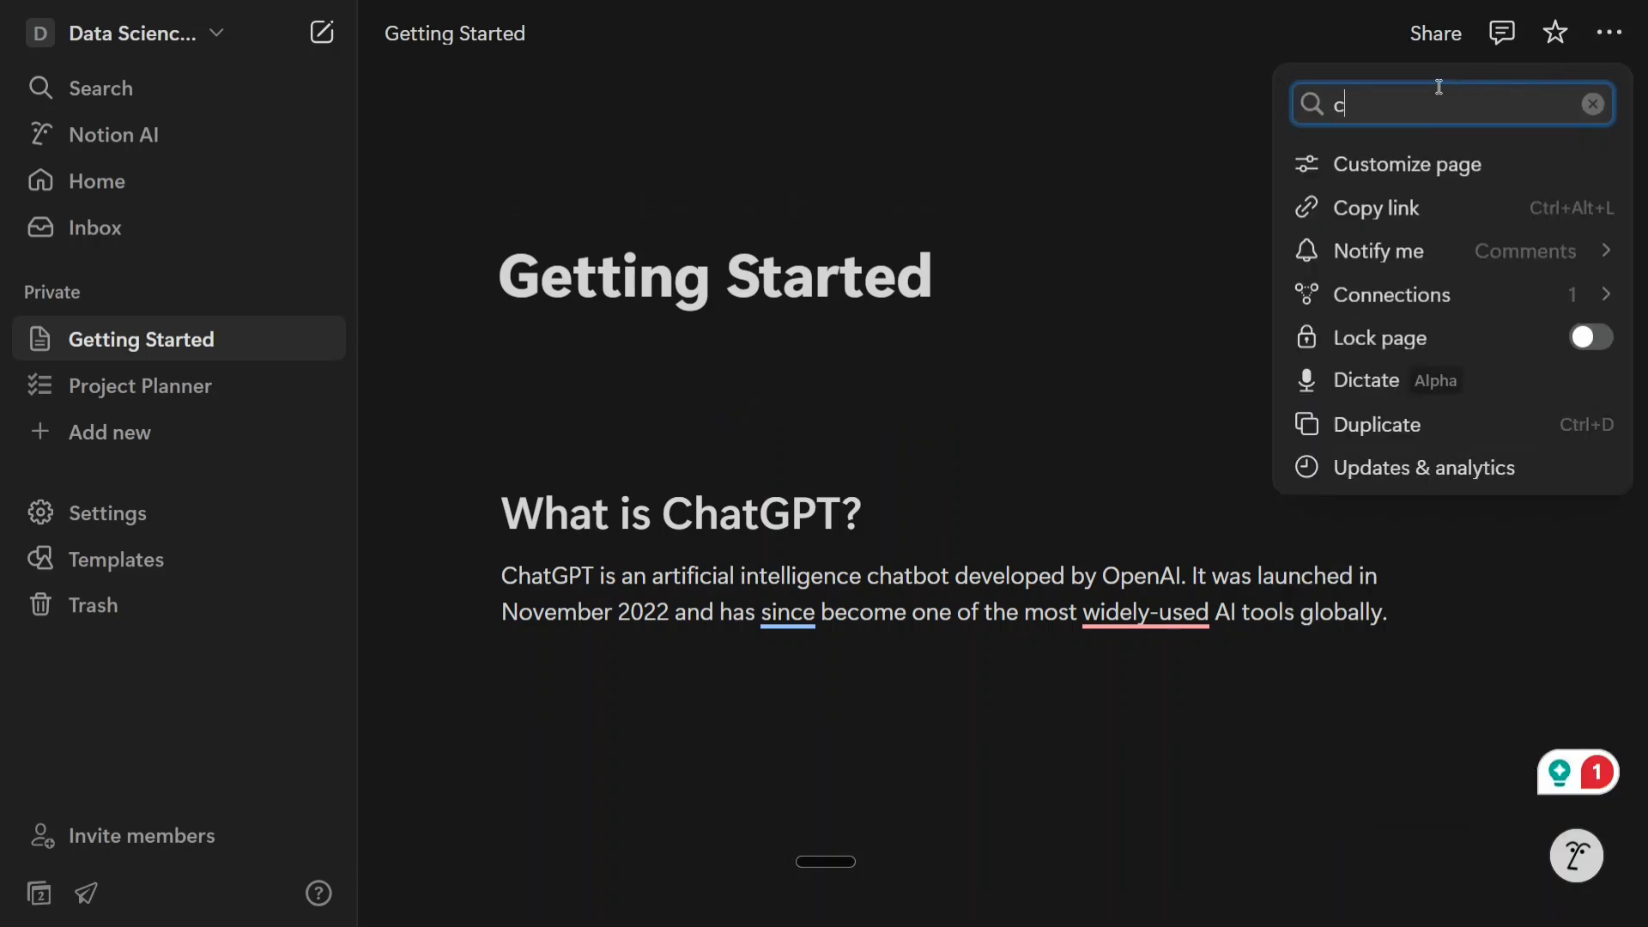
pyautogui.write('onnec')
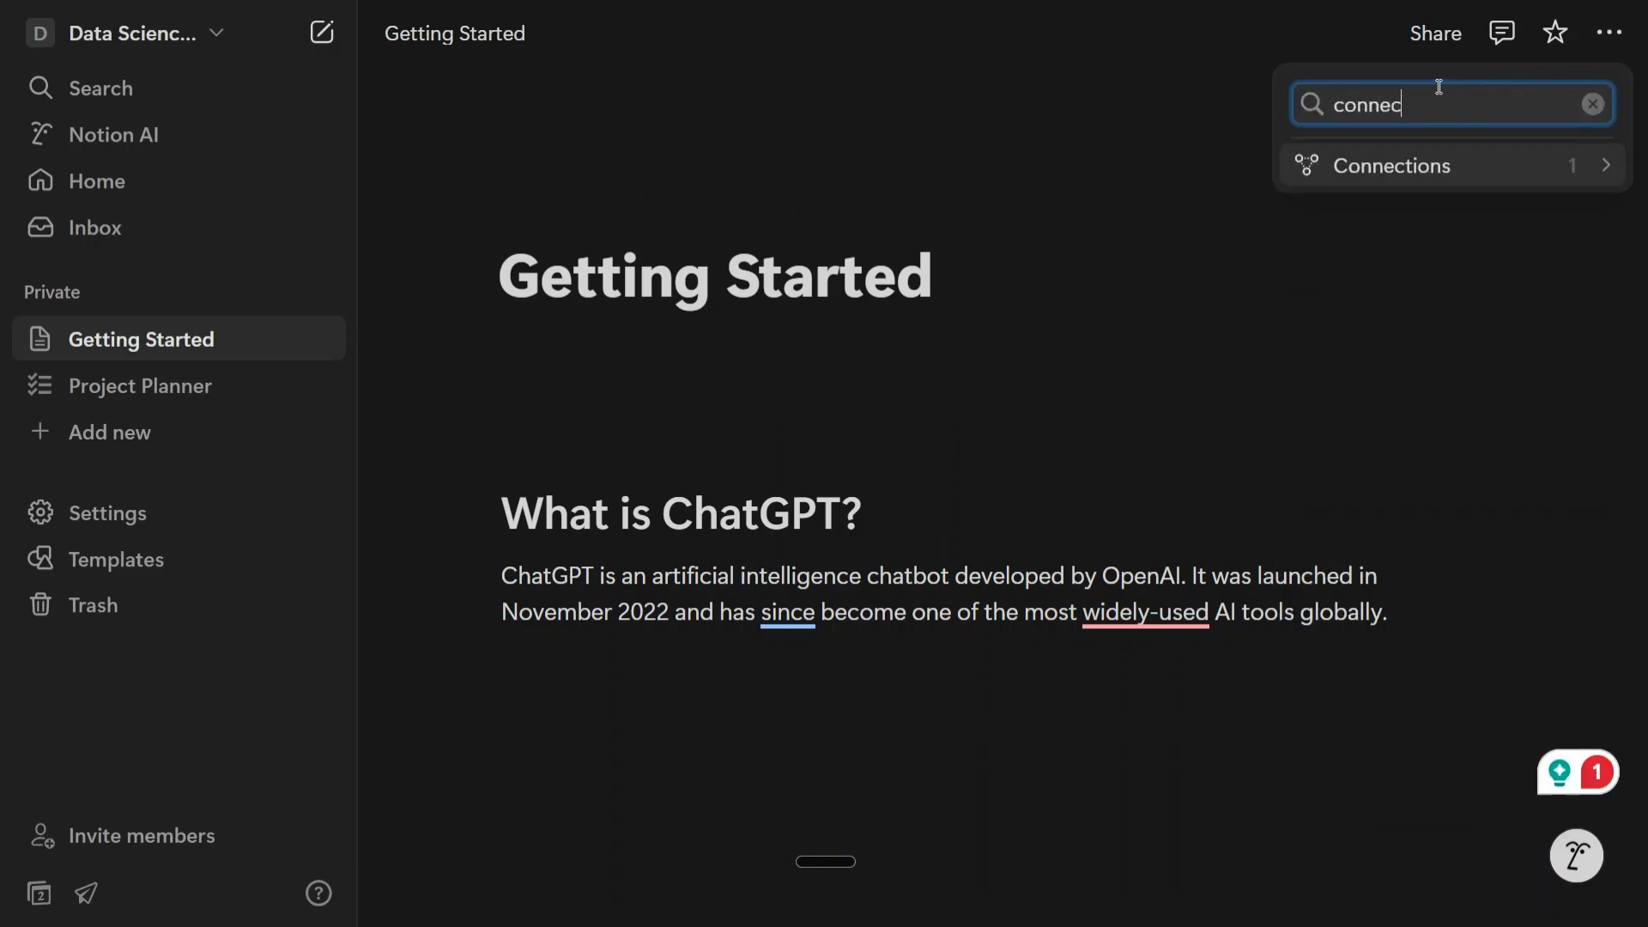
pyautogui.click(1467, 174)
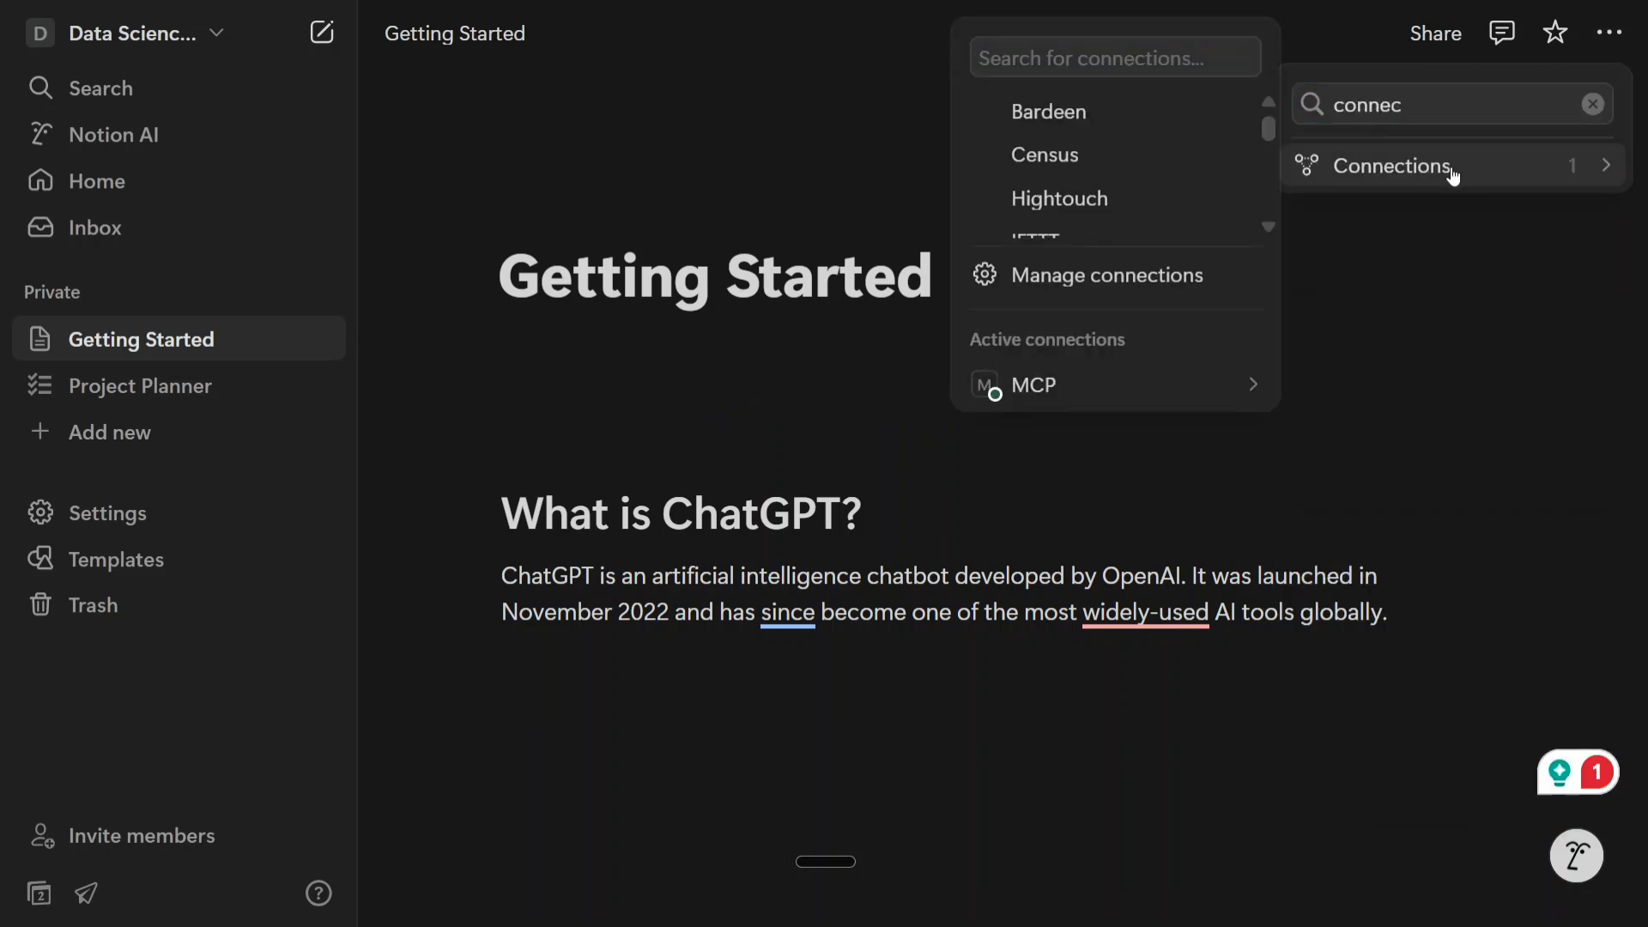
pyautogui.scroll(-3, 1064, 154)
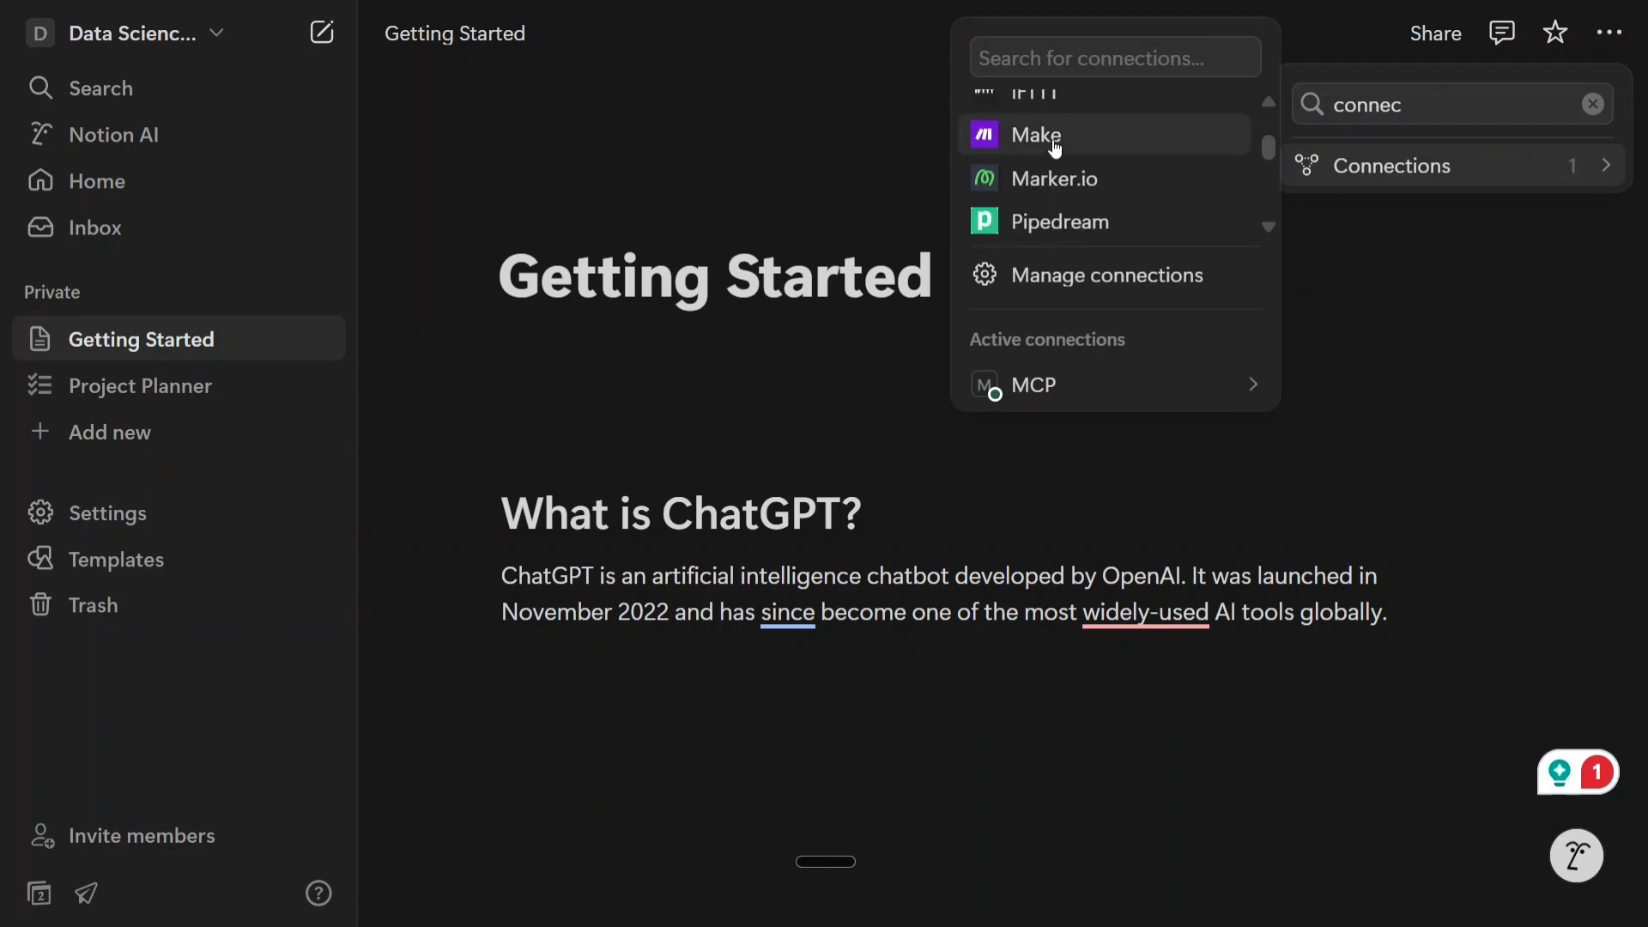
pyautogui.scroll(-3, 1055, 146)
pyautogui.click(1079, 61)
pyautogui.write('tes')
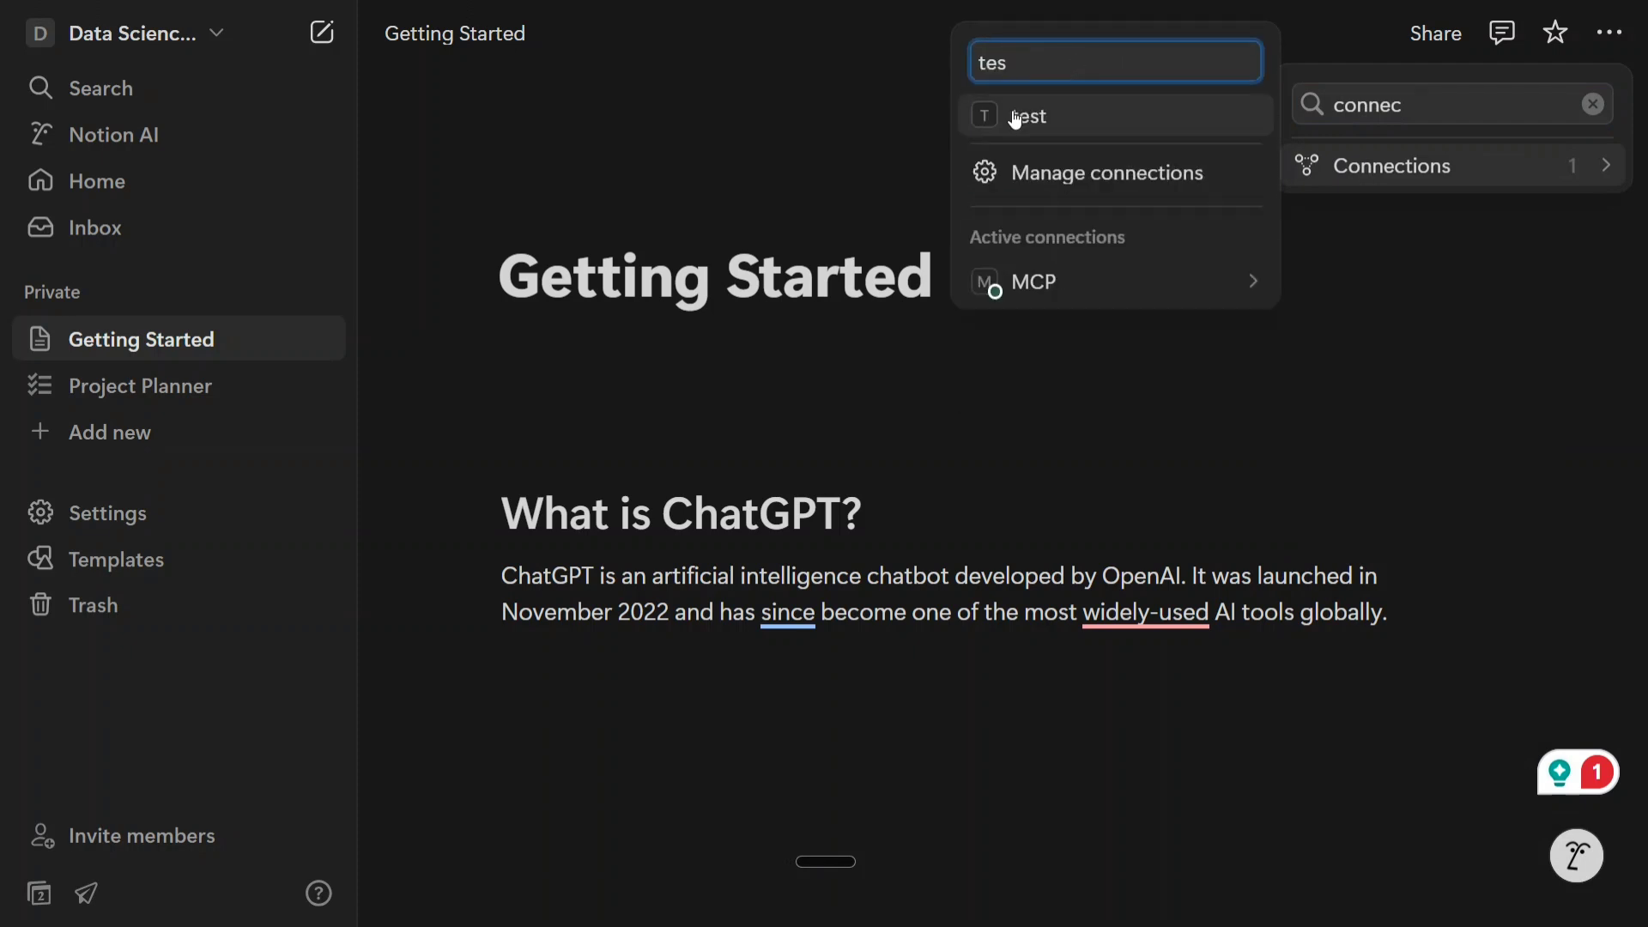
pyautogui.press('BackSpace')
pyautogui.press('BackSpace')
pyautogui.press('BackSpace')
pyautogui.write('mcp')
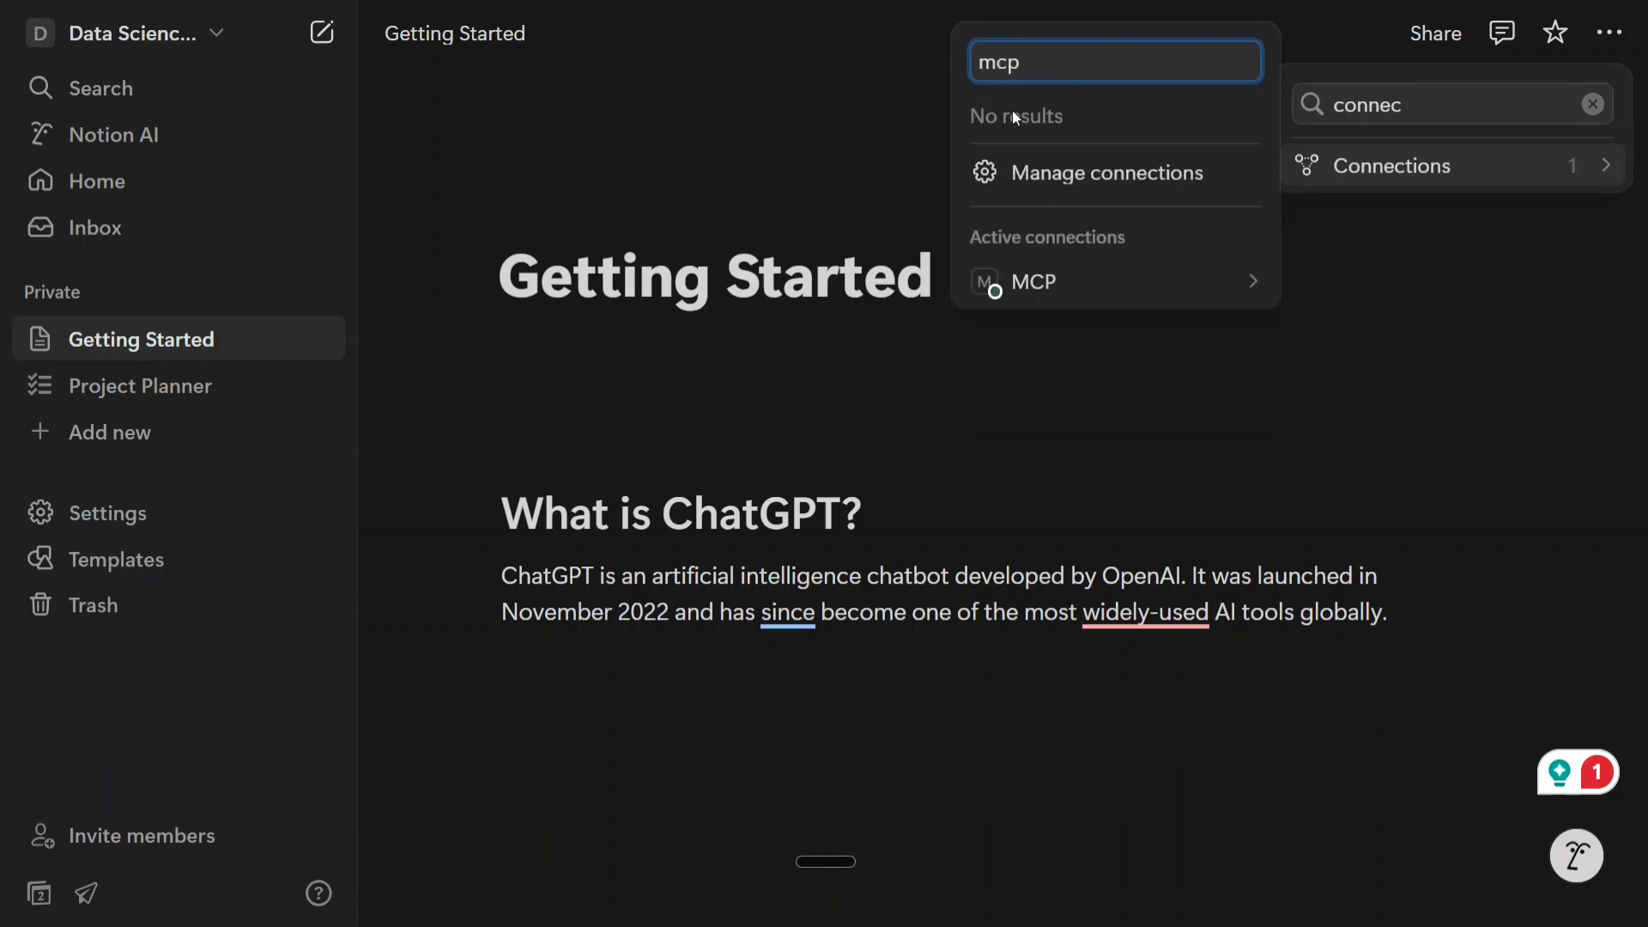
pyautogui.click(1045, 284)
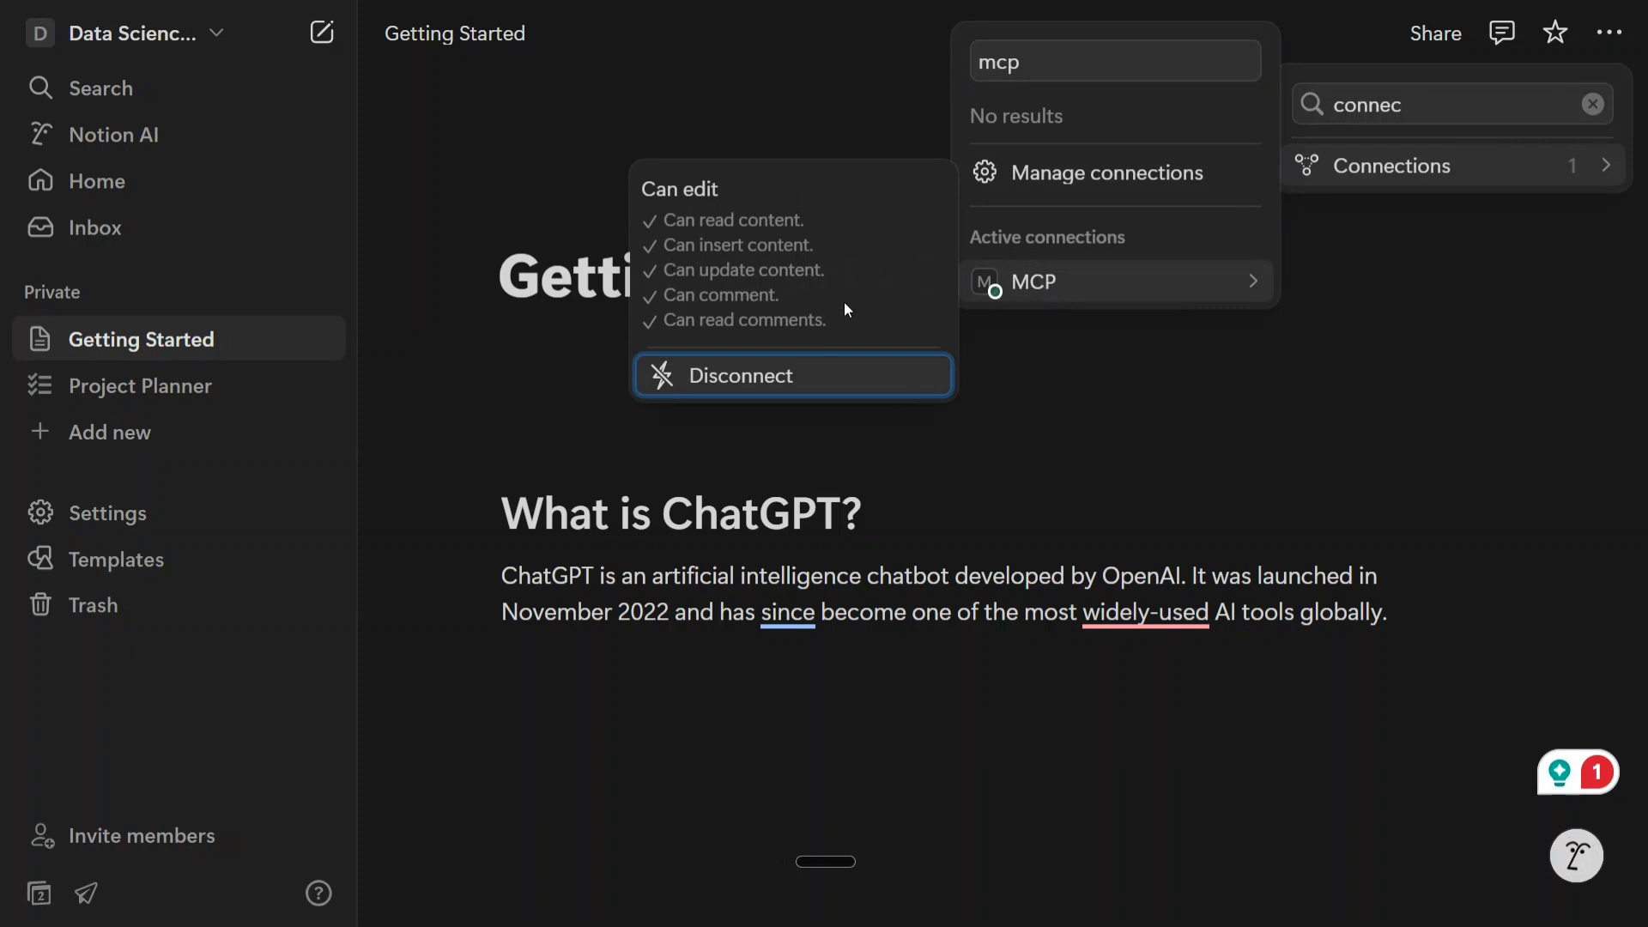
pyautogui.click(1229, 448)
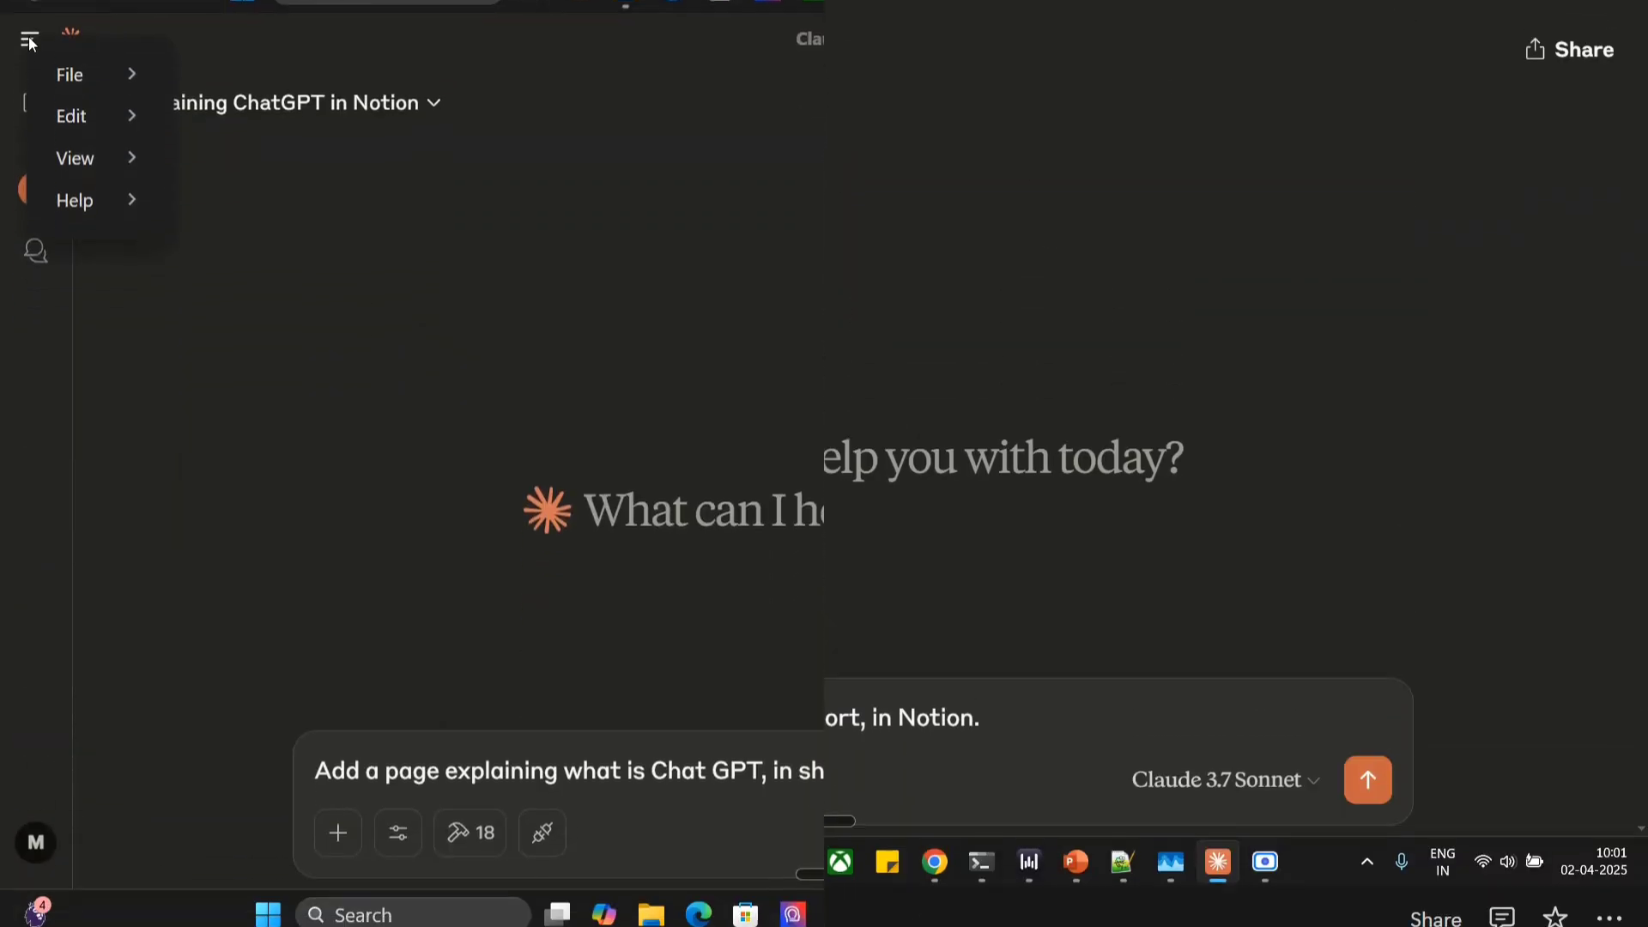
# Open File > Settings > Developer and select the notion MCP server to view its npx command.
pyautogui.moveTo(60, 62)
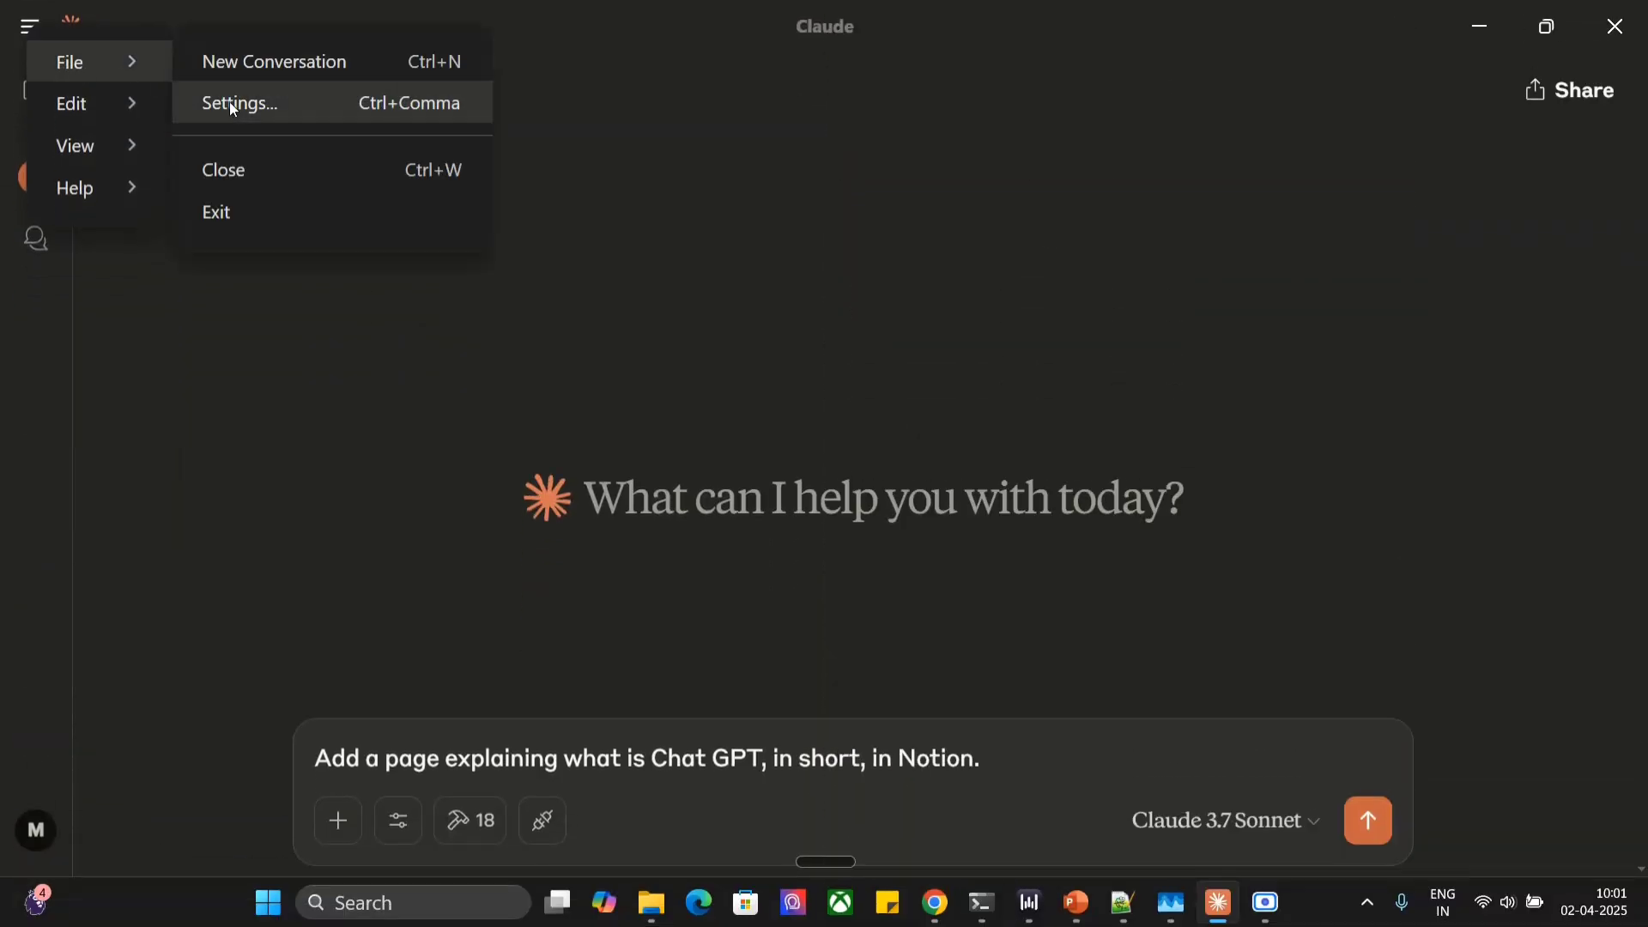
pyautogui.click(242, 109)
pyautogui.click(360, 191)
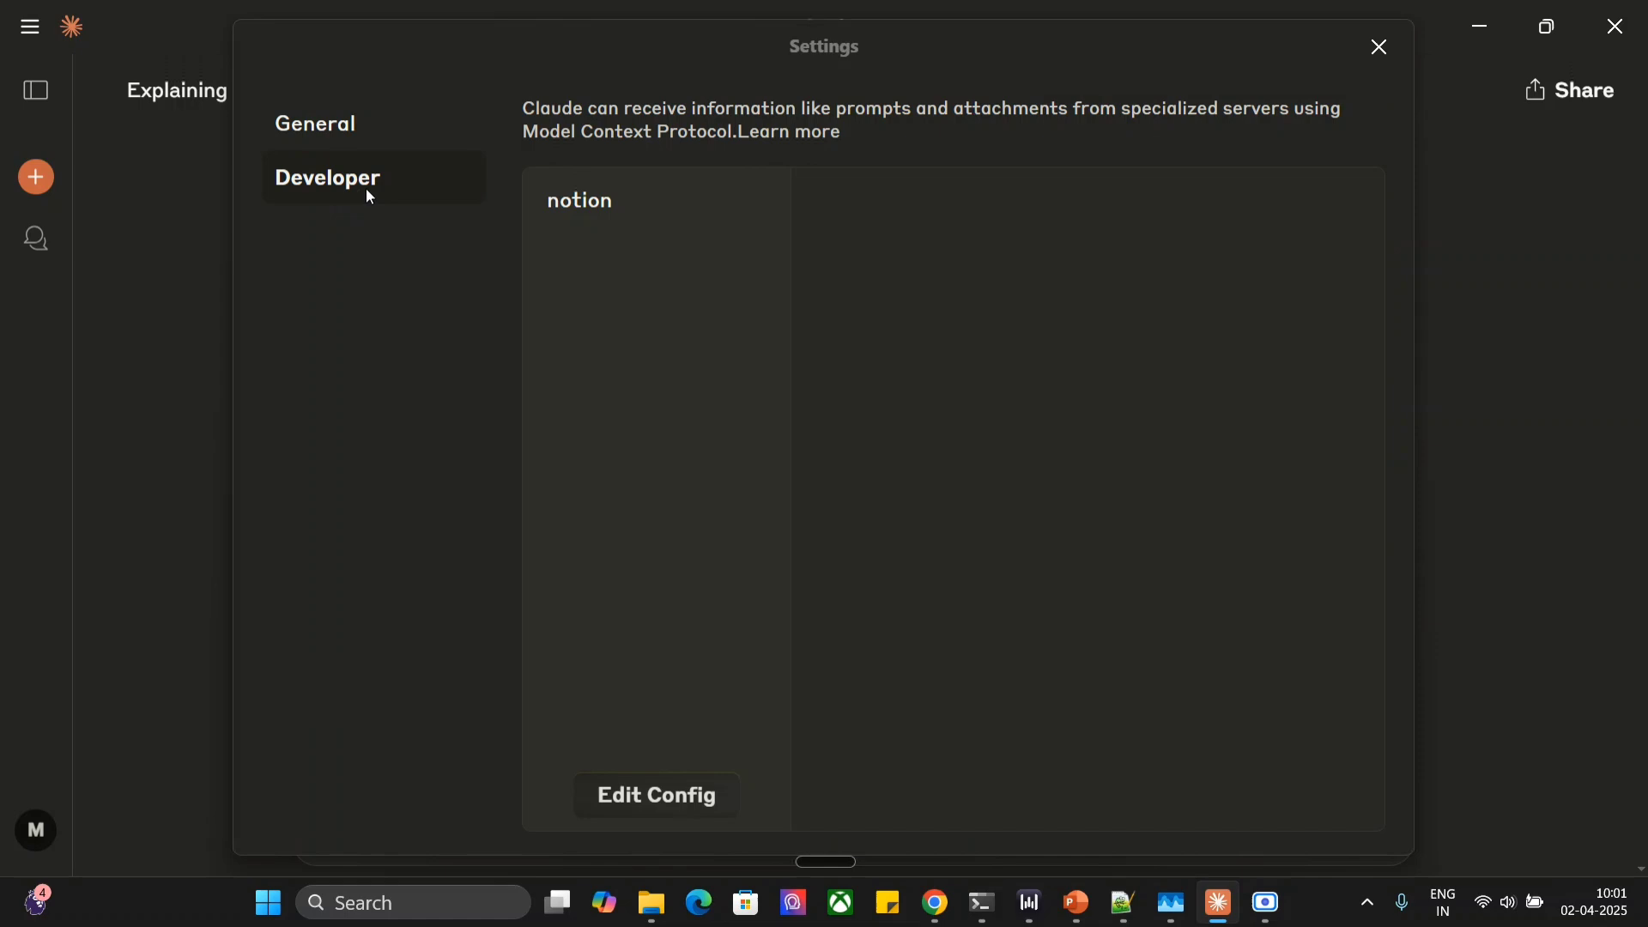
pyautogui.click(608, 216)
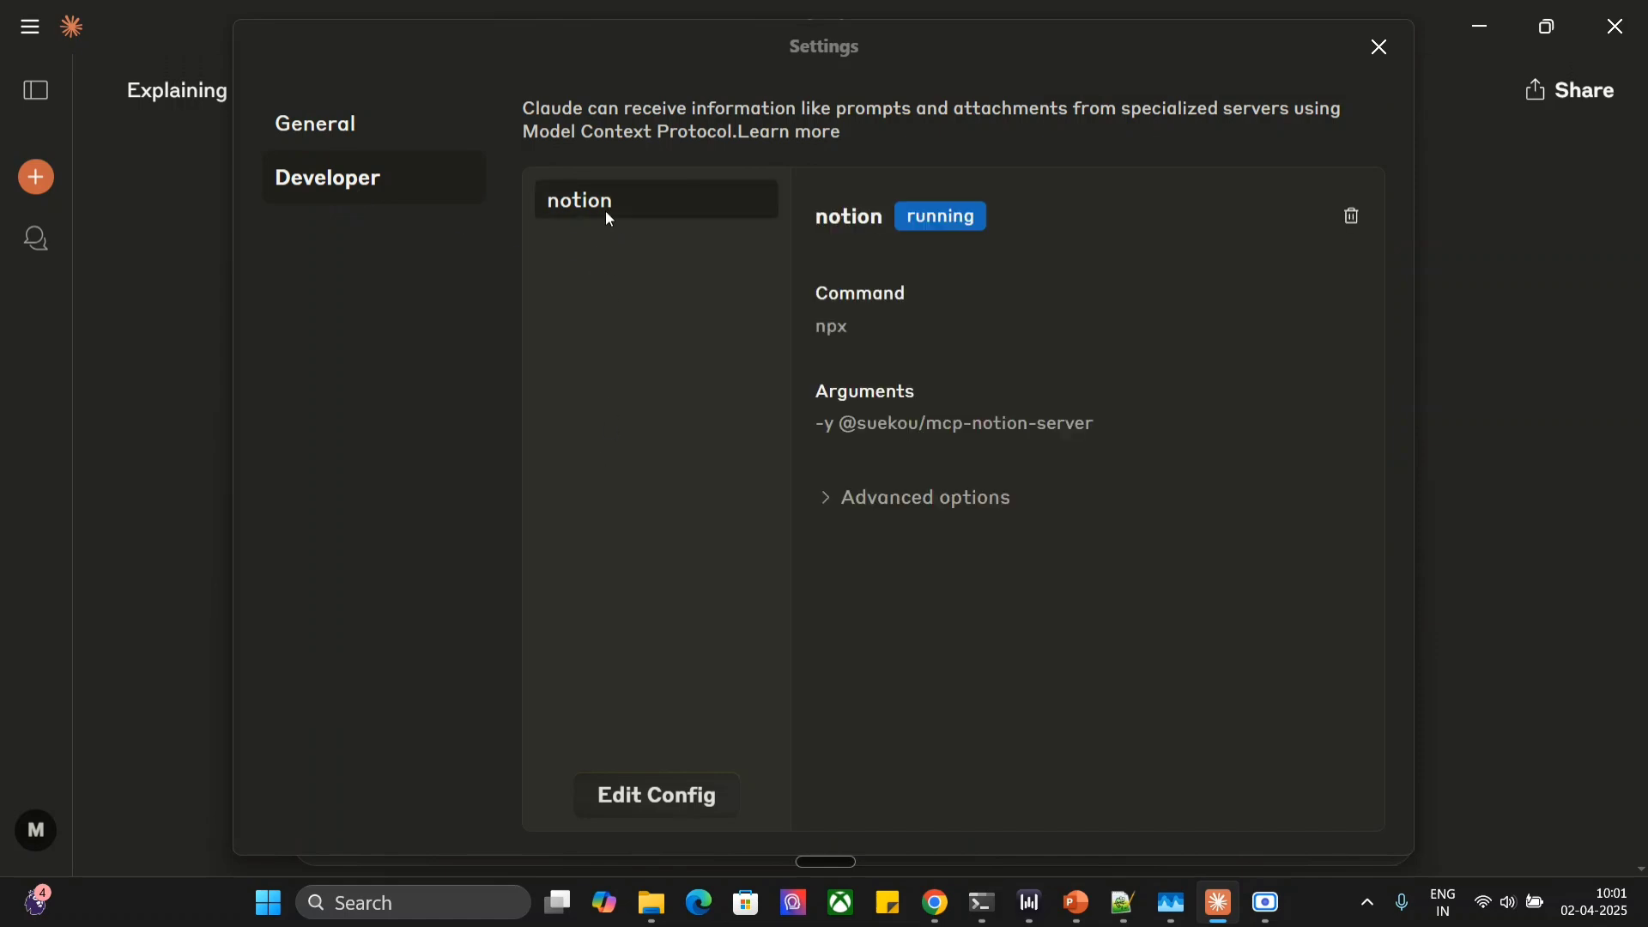
# Open claude_desktop_config.json in Notepad++ full screen and highlight the notion server's args line.
pyautogui.click(678, 796)
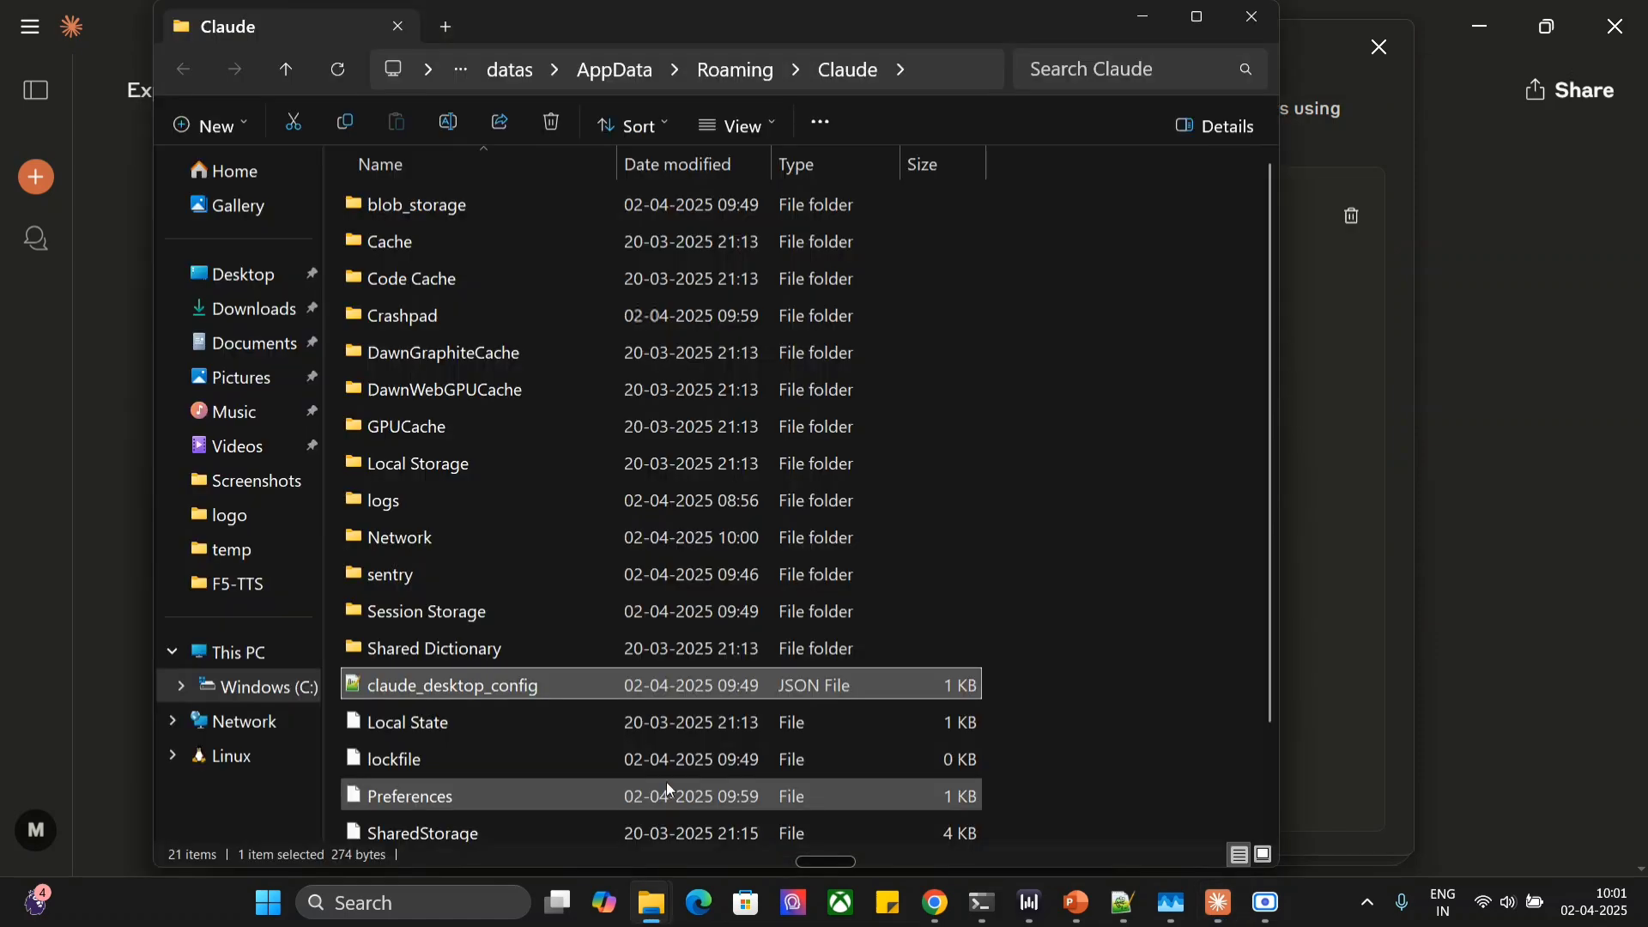
pyautogui.doubleClick(535, 680)
pyautogui.doubleClick(626, 358)
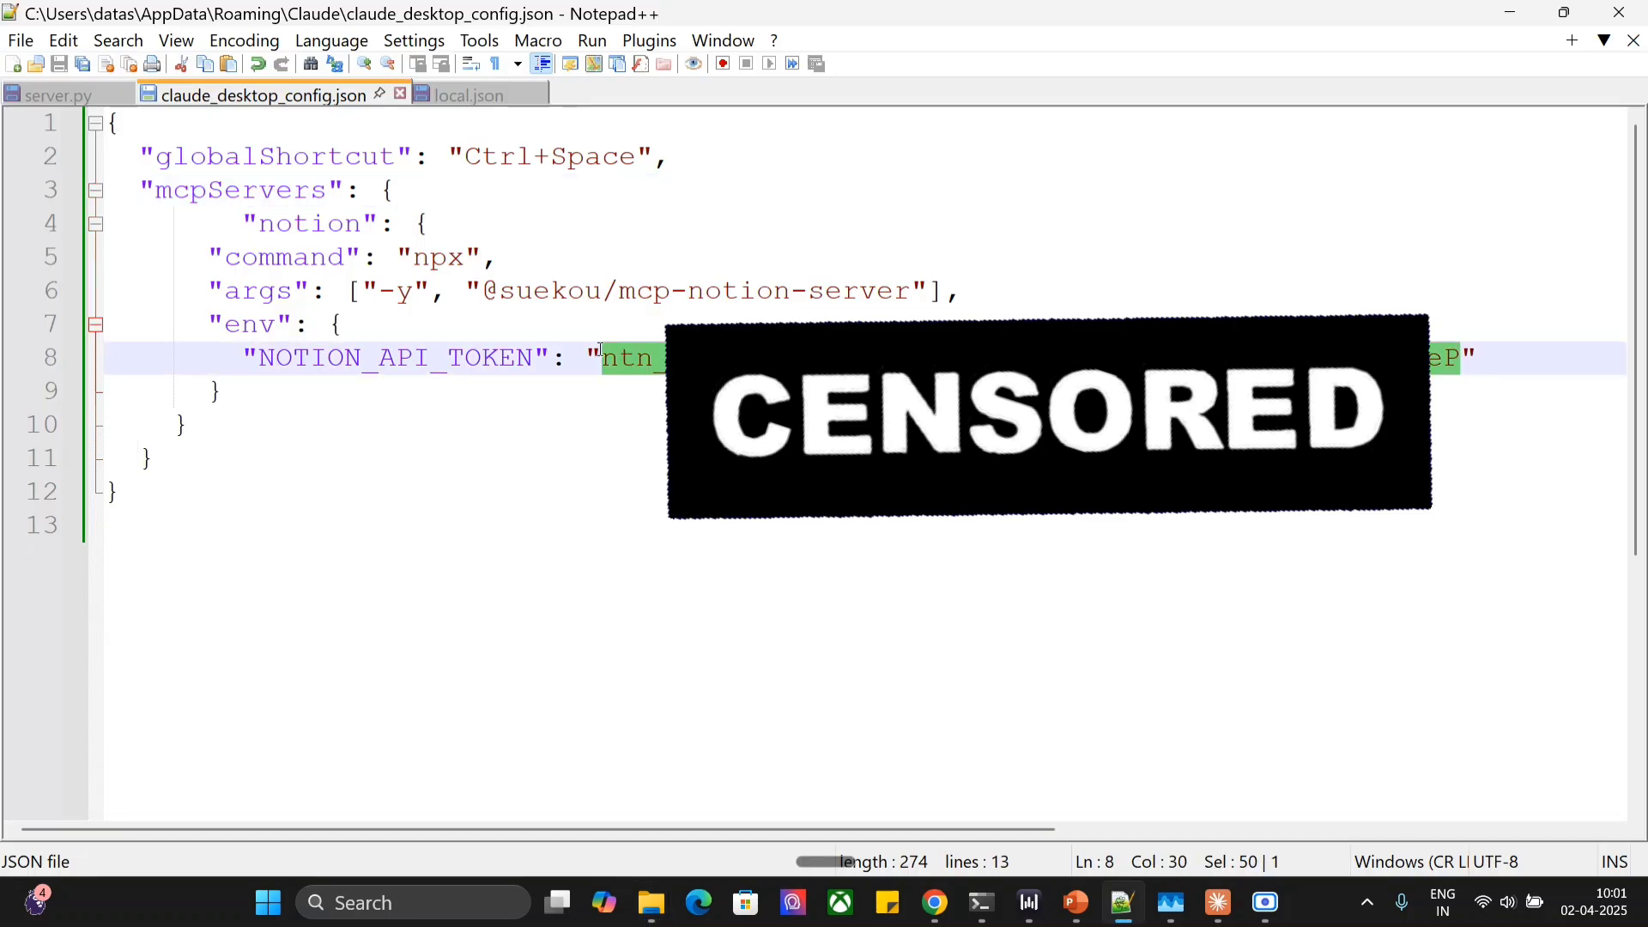
pyautogui.click(484, 359)
pyautogui.moveTo(221, 491); pyautogui.dragTo(86, 130)
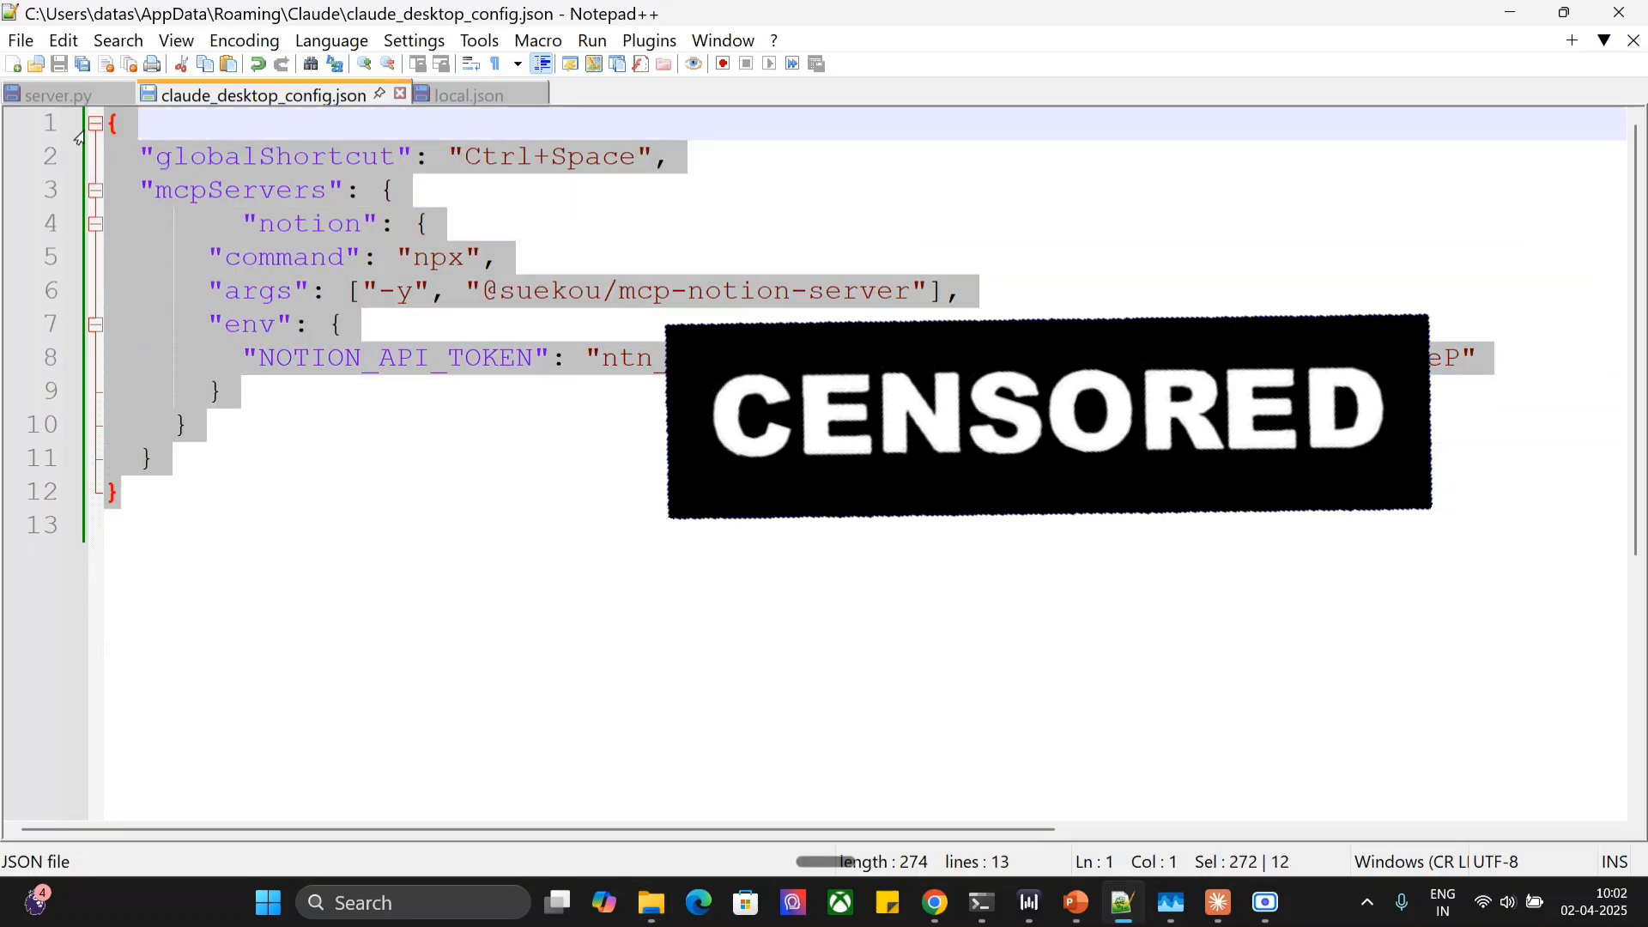
pyautogui.press('F11')
pyautogui.click(534, 279)
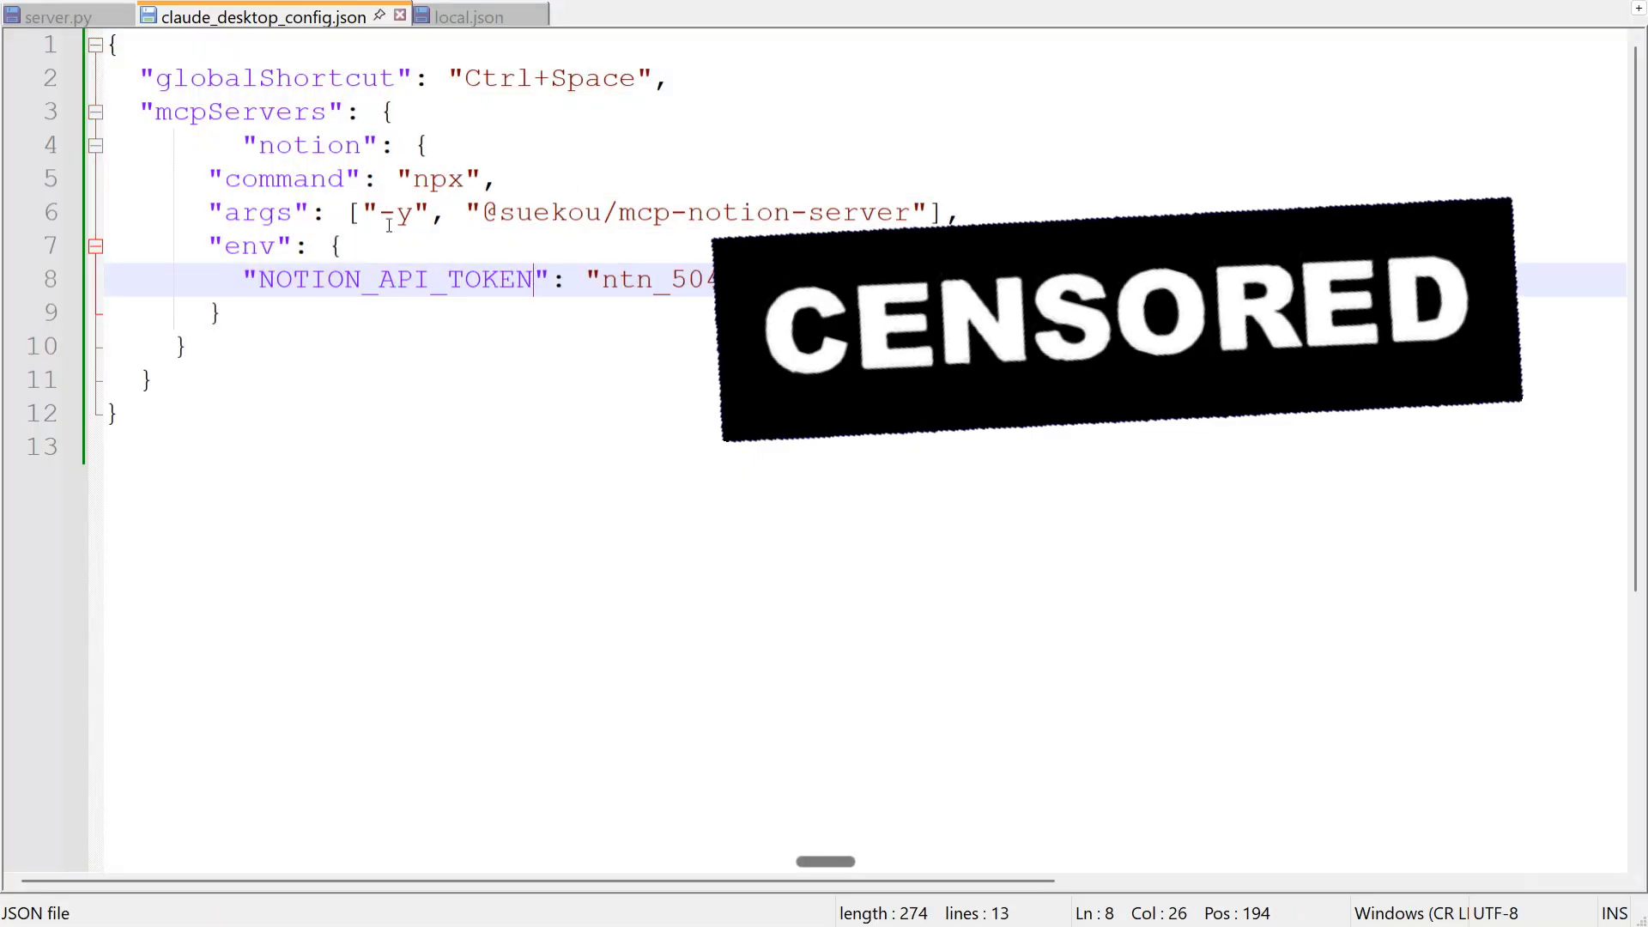
pyautogui.moveTo(344, 213); pyautogui.dragTo(913, 212)
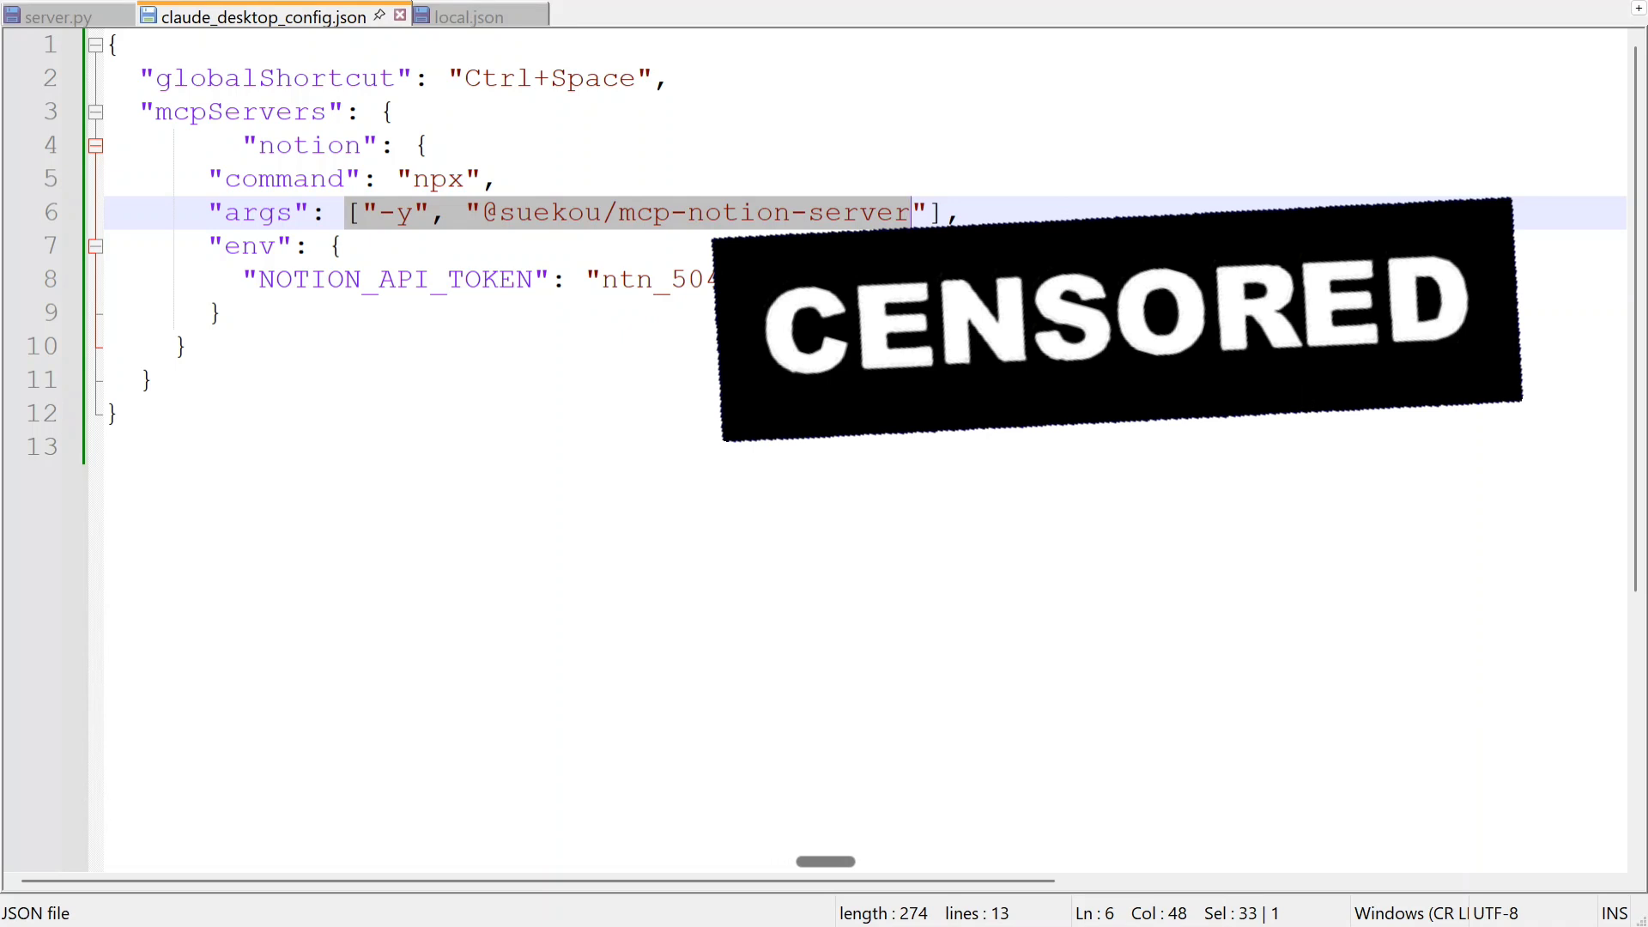
# Close the config file, then find the running Claude process in Task Manager and show its end-task options.
pyautogui.click(400, 15)
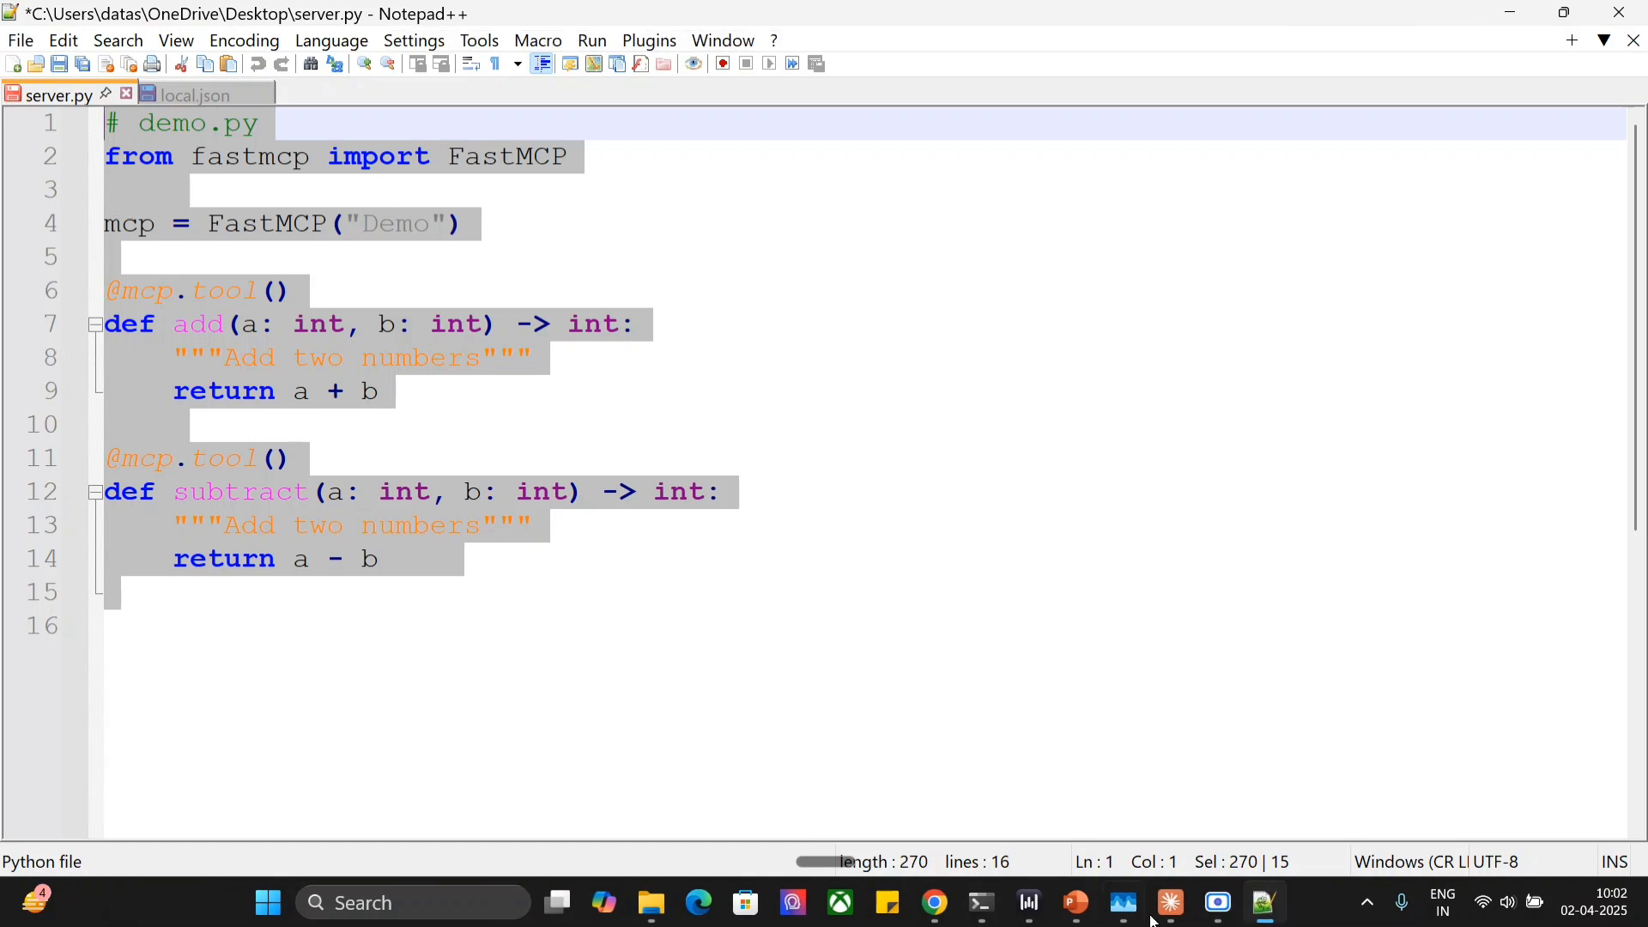
pyautogui.click(1124, 903)
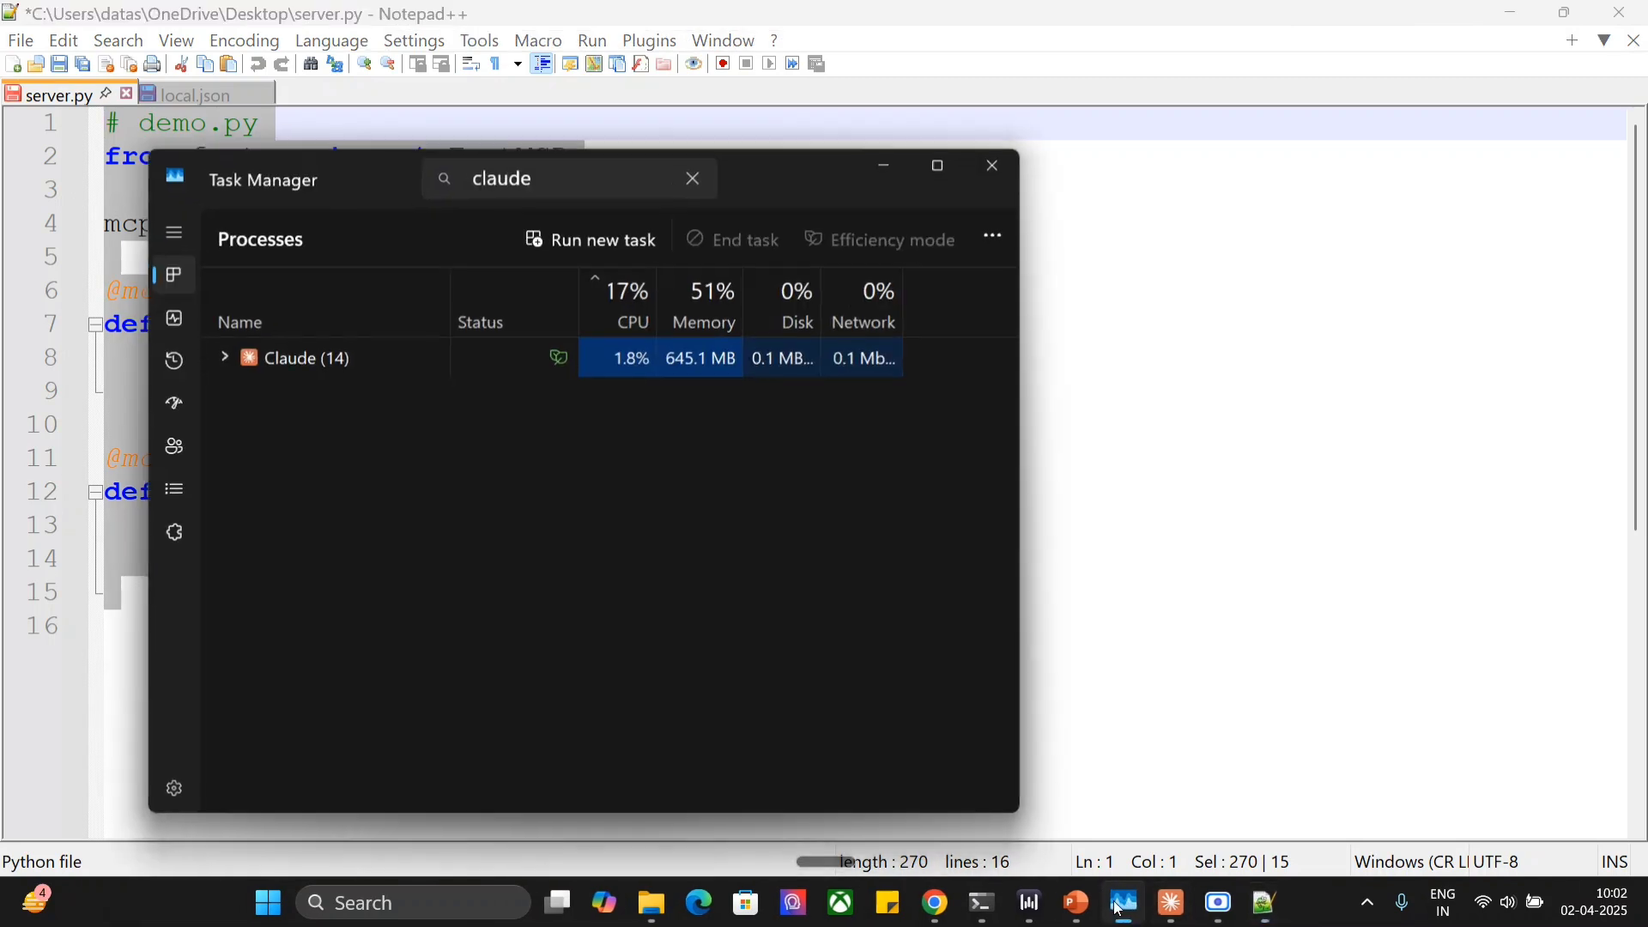
pyautogui.rightClick(307, 359)
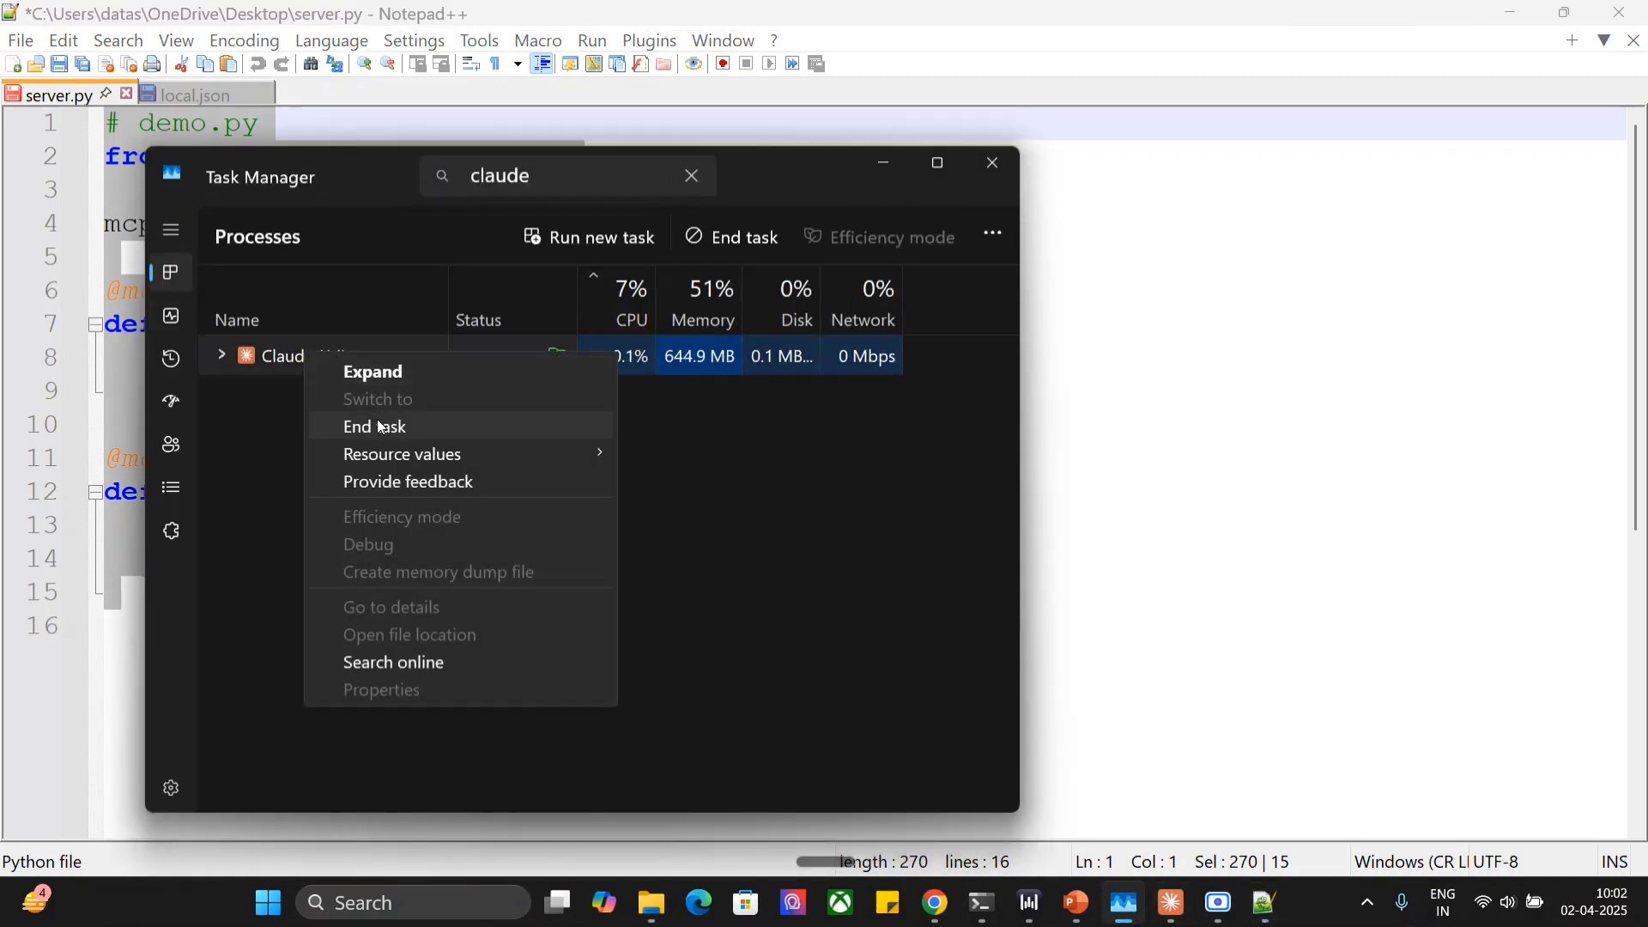
# Return to Claude, dismiss Settings, and browse the 18 Available MCP Tools from the notion server.
pyautogui.click(1173, 903)
pyautogui.click(1376, 44)
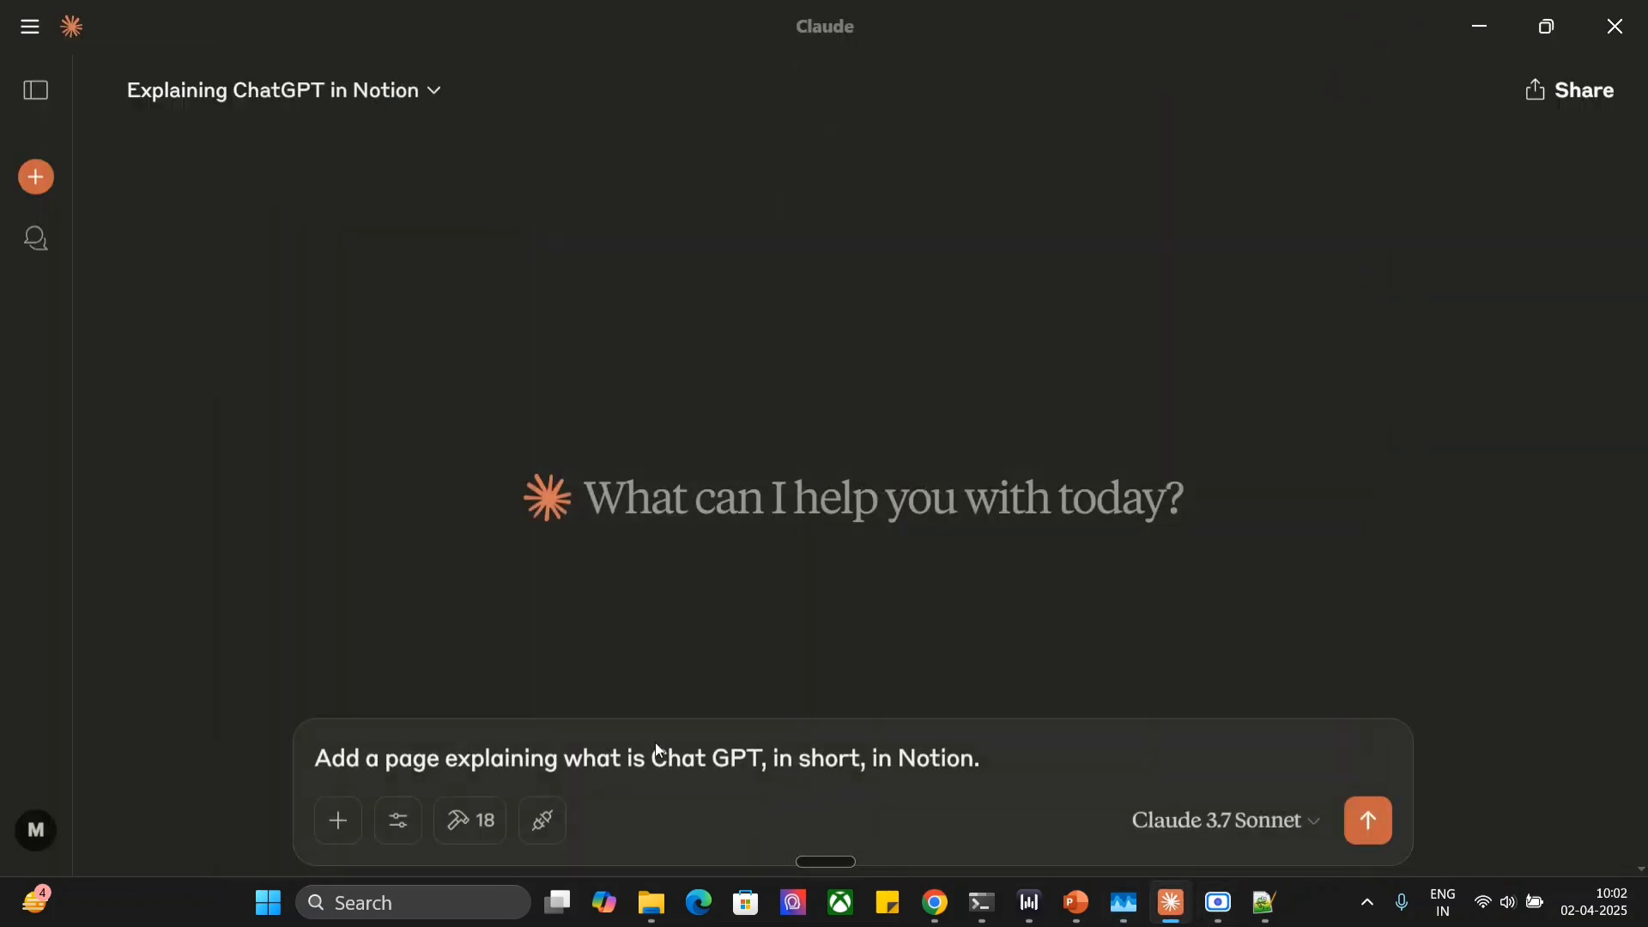
pyautogui.click(470, 819)
pyautogui.scroll(-10, 691, 489)
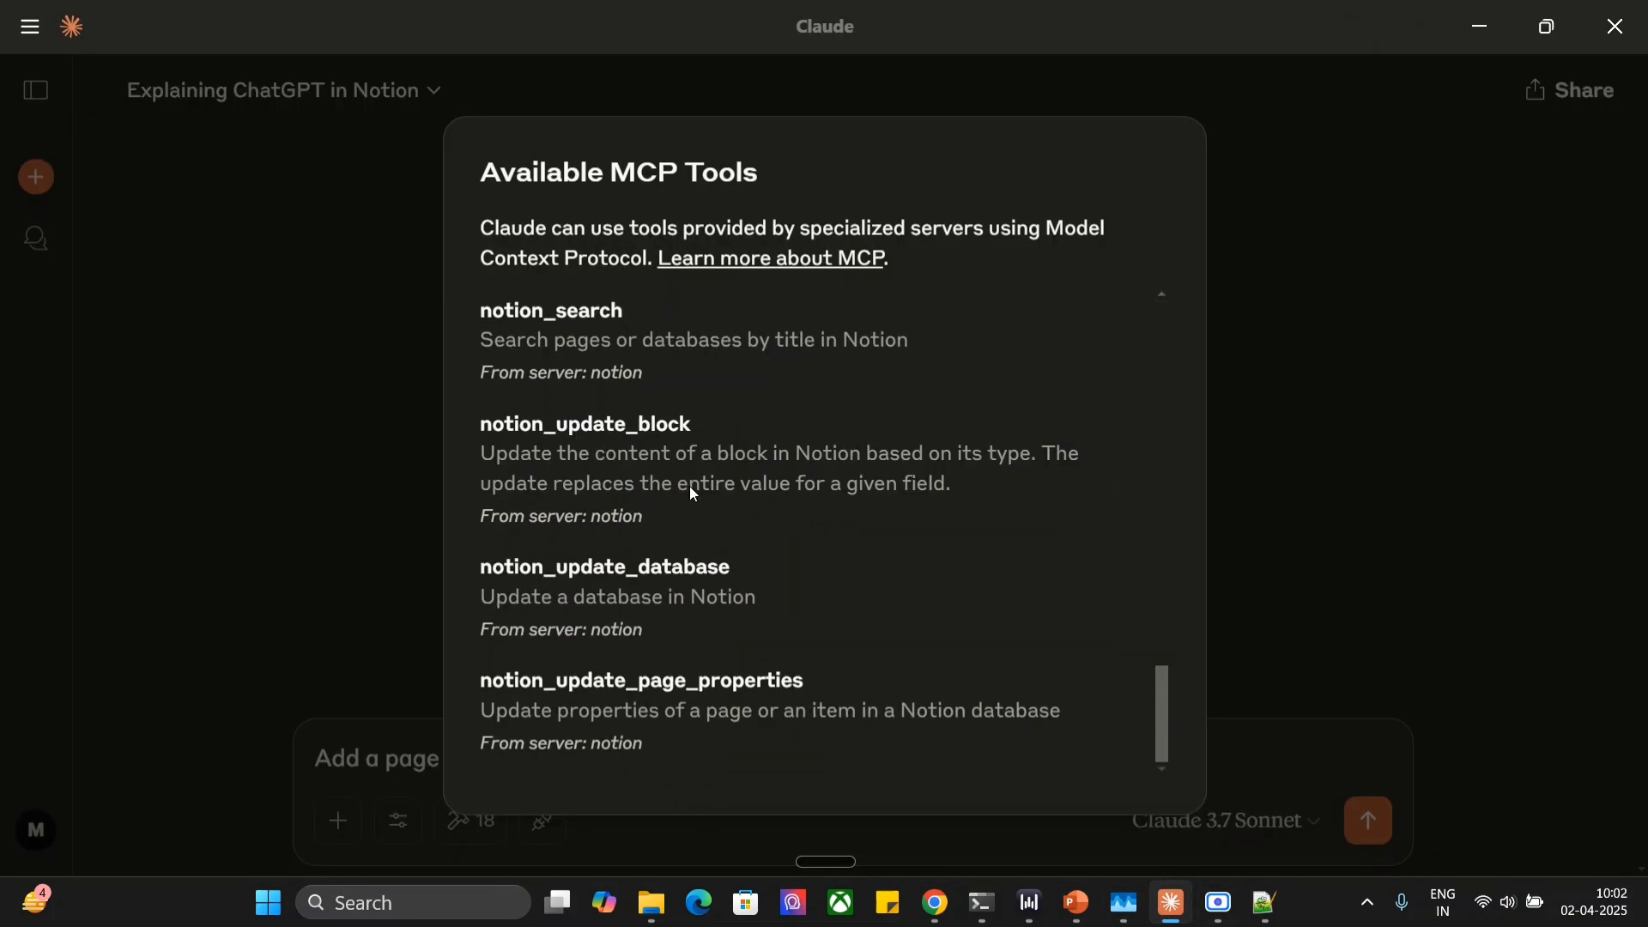
pyautogui.scroll(15, 693, 493)
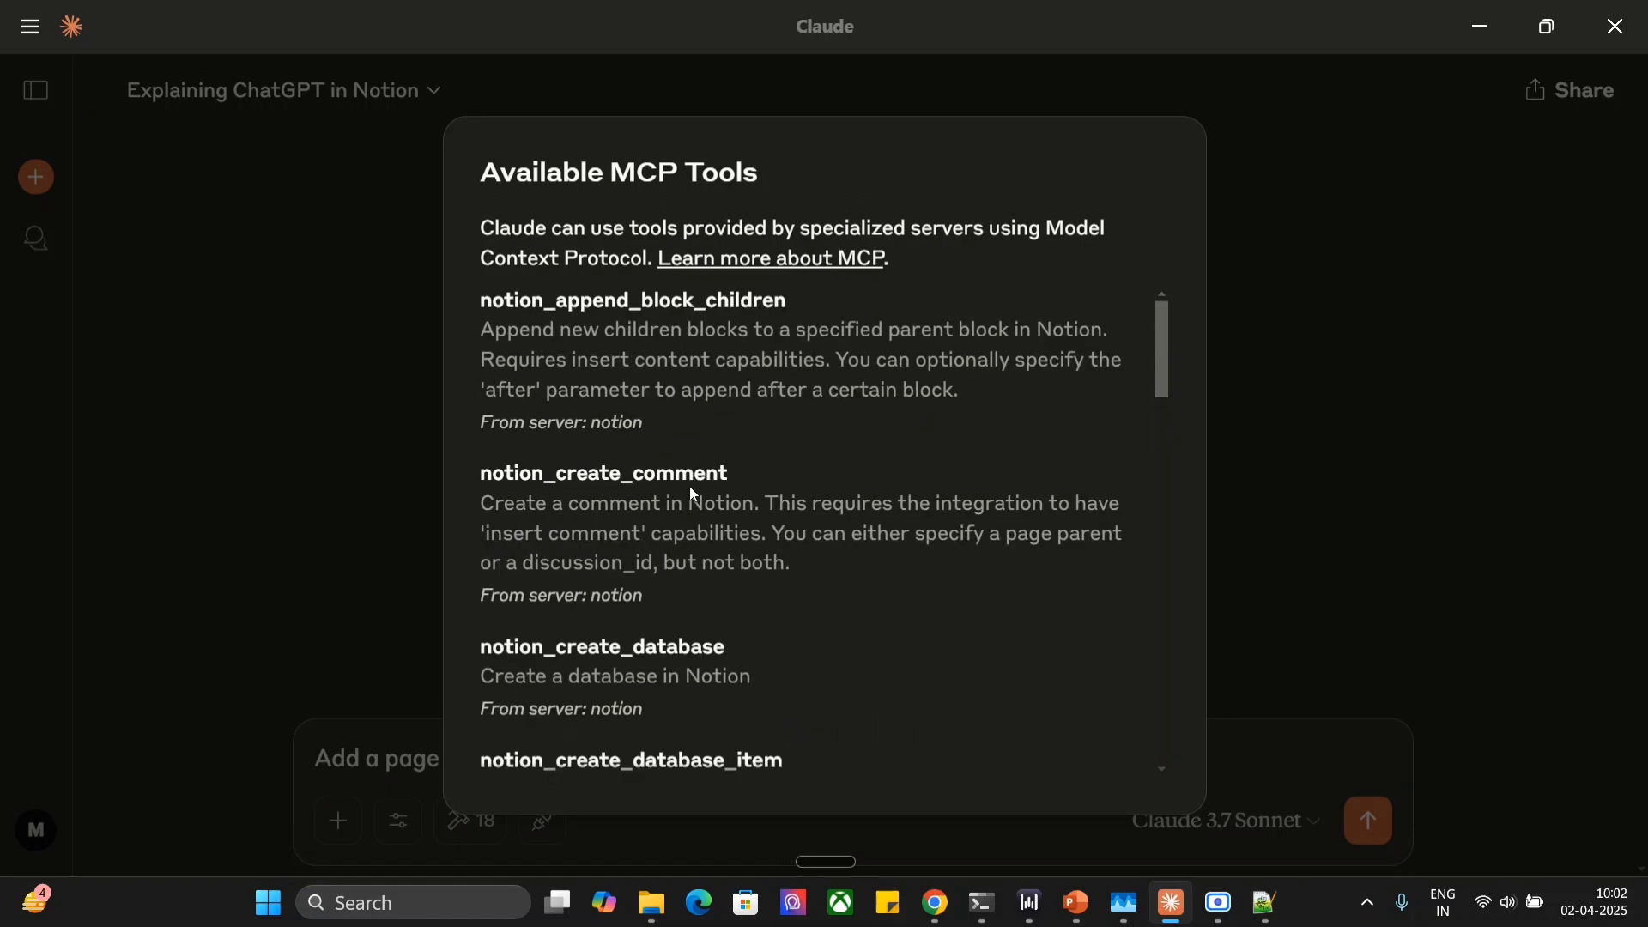